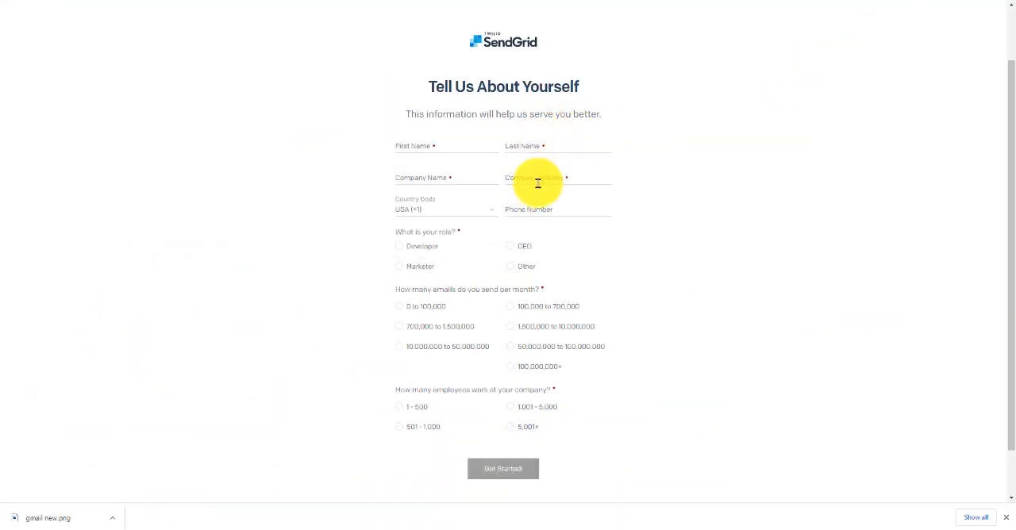
{"action": "left_click", "coordinate": [491, 211]}
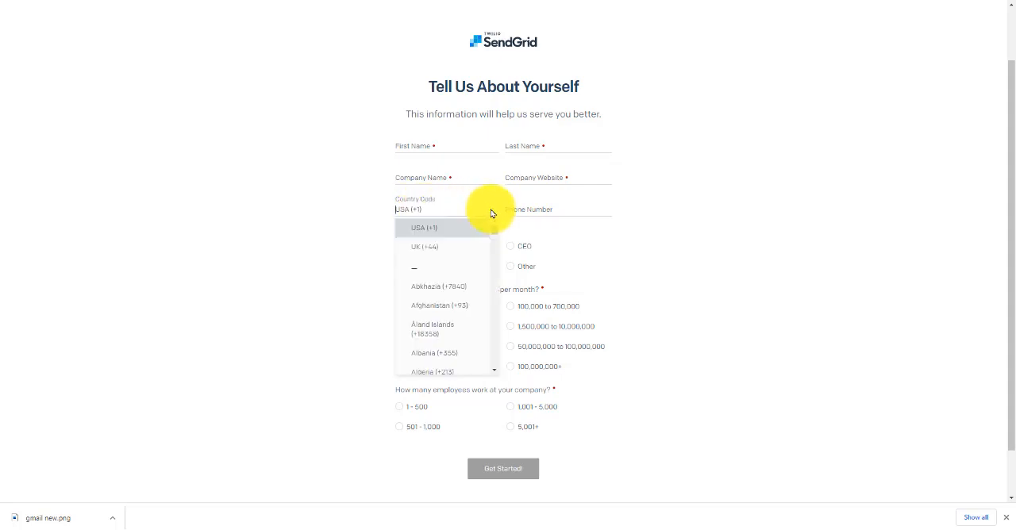
{"action": "left_click", "coordinate": [491, 209]}
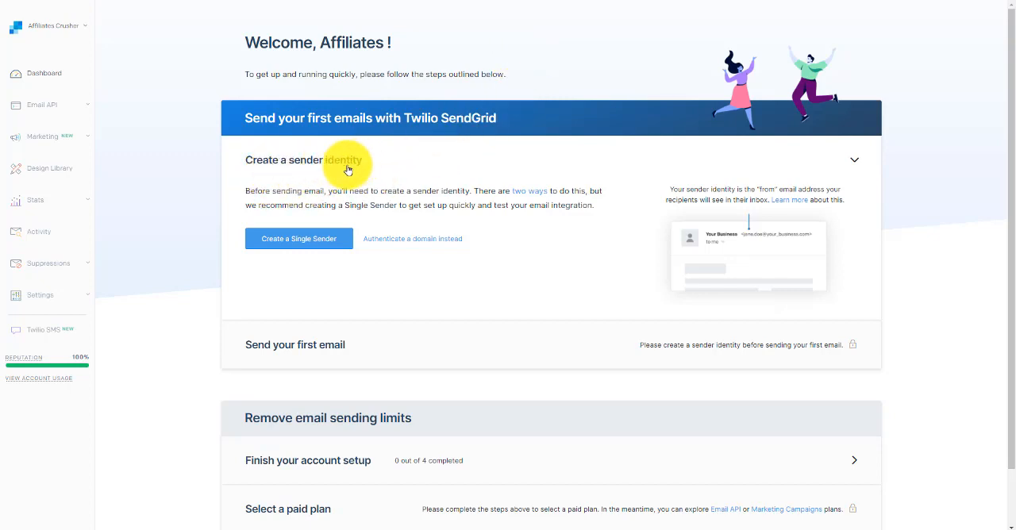
Start creating a single sender identity for sending the first emails
{"action": "left_click", "coordinate": [321, 246]}
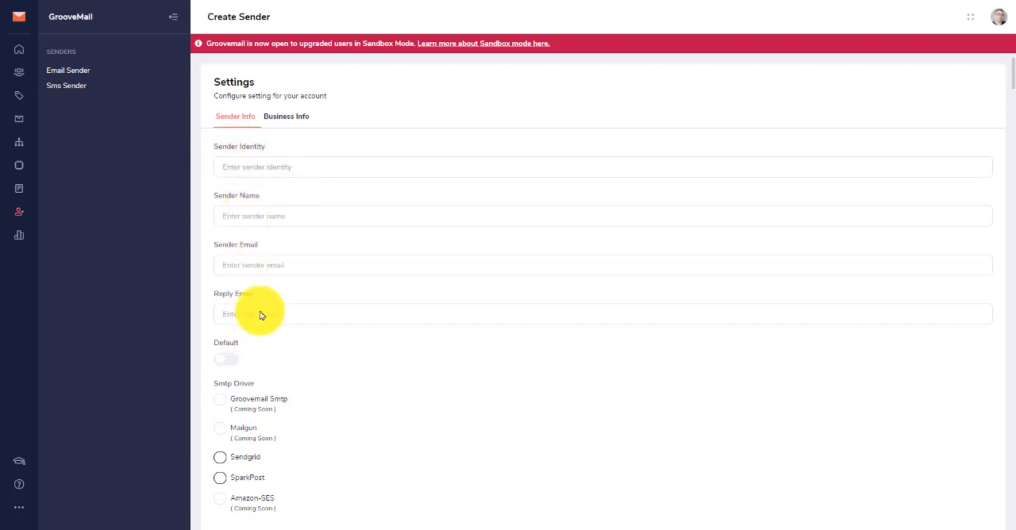
Review the Business Info fields in GrooveMail's Create Sender settings and return to Sender Info
{"action": "left_click", "coordinate": [279, 120]}
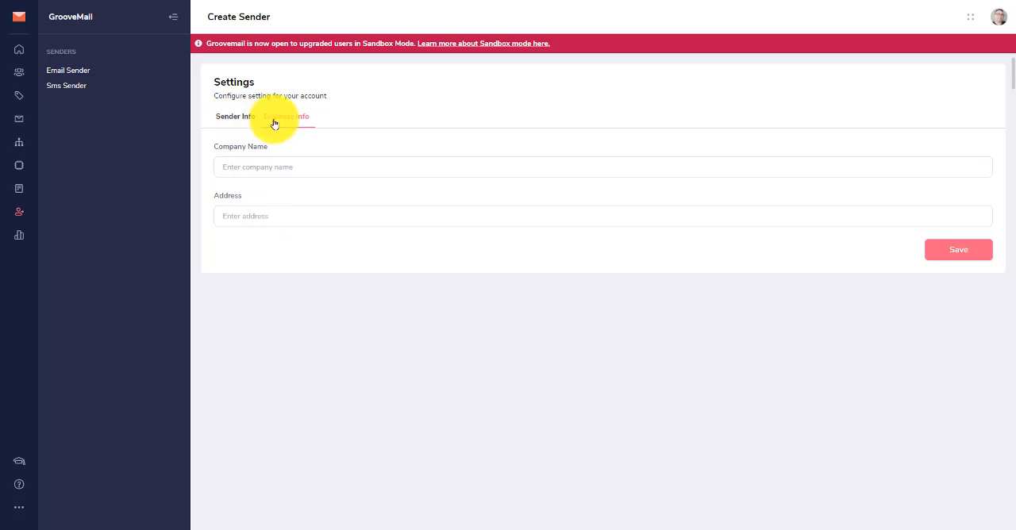
{"action": "left_click", "coordinate": [235, 120]}
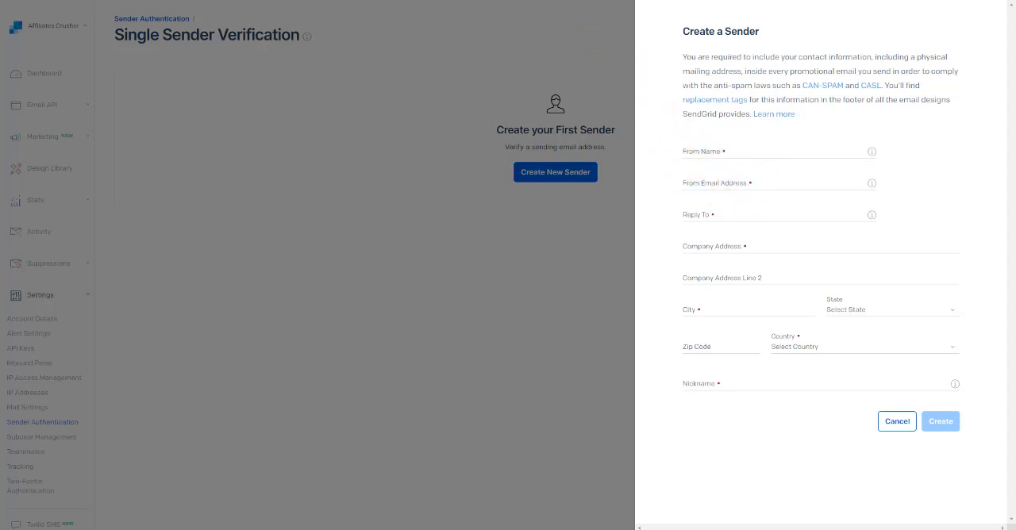
Switch to Zoho Mail and open the form for adding a new organization user in the Admin Console
{"action": "left_click", "coordinate": [597, 1]}
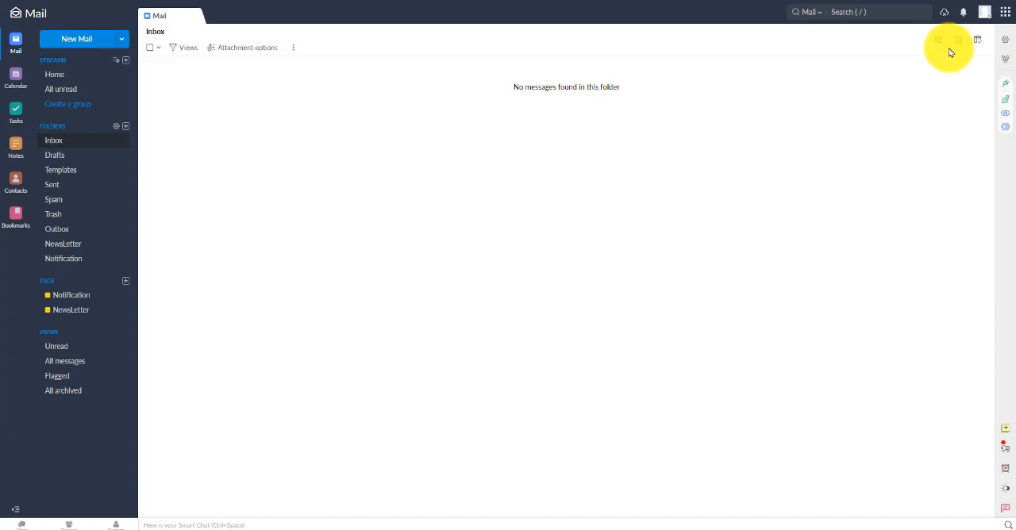
{"action": "left_click", "coordinate": [984, 15]}
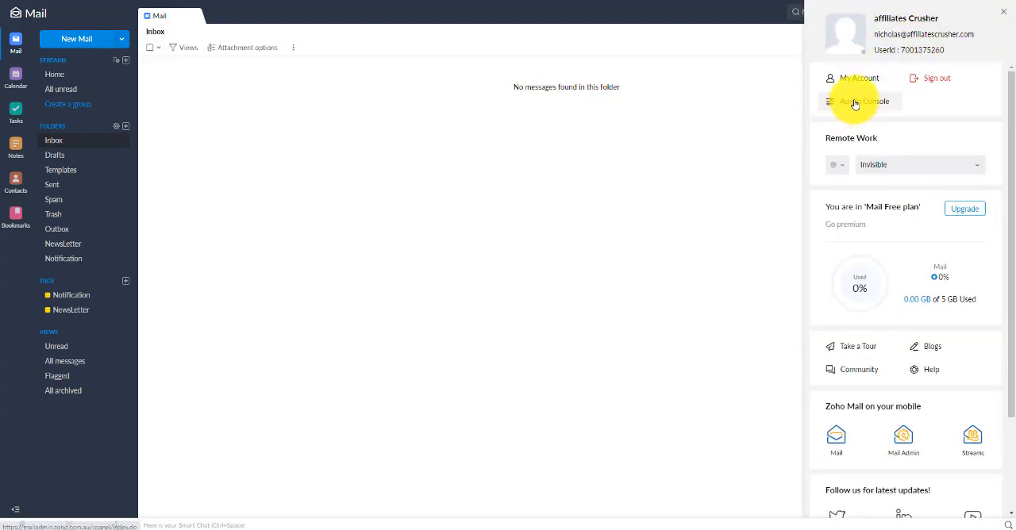
{"action": "left_click", "coordinate": [854, 101]}
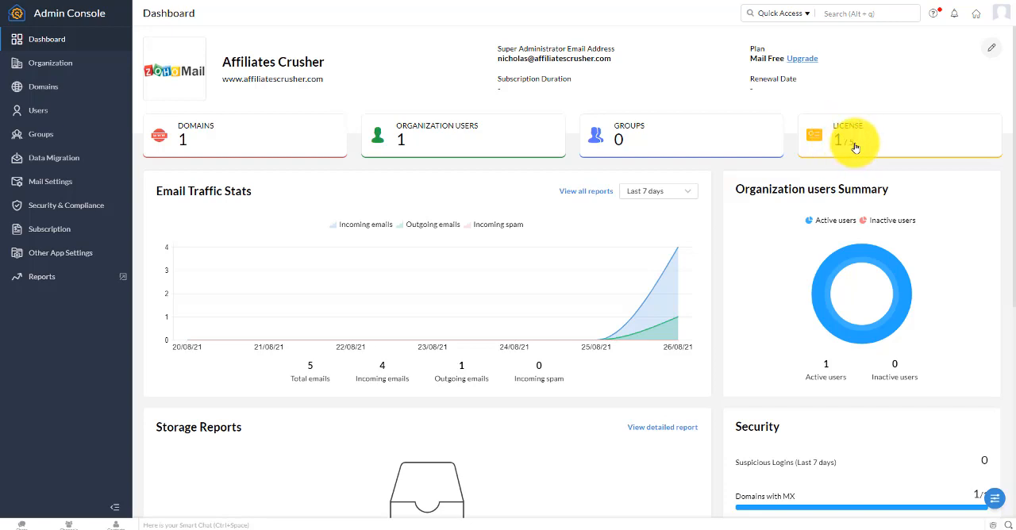
{"action": "left_click", "coordinate": [39, 112]}
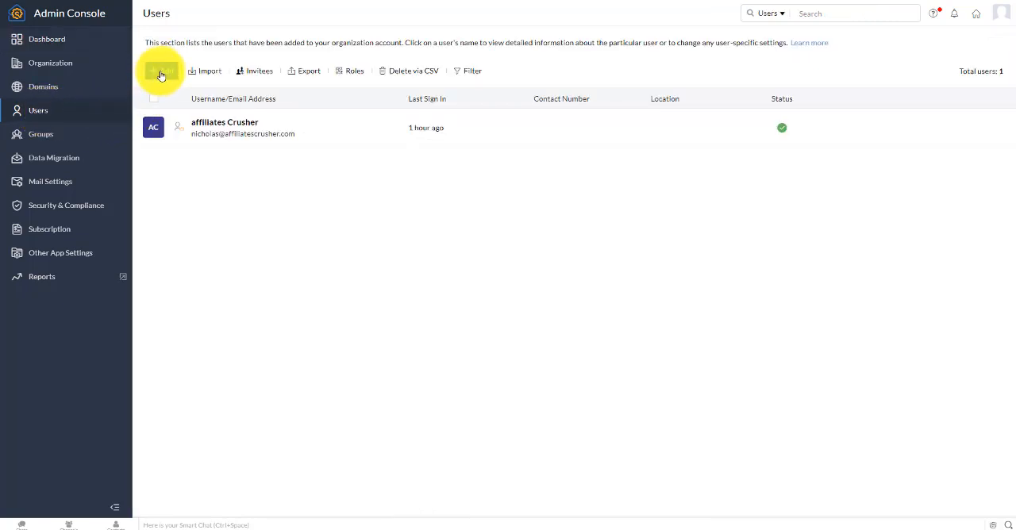
{"action": "left_click", "coordinate": [161, 72]}
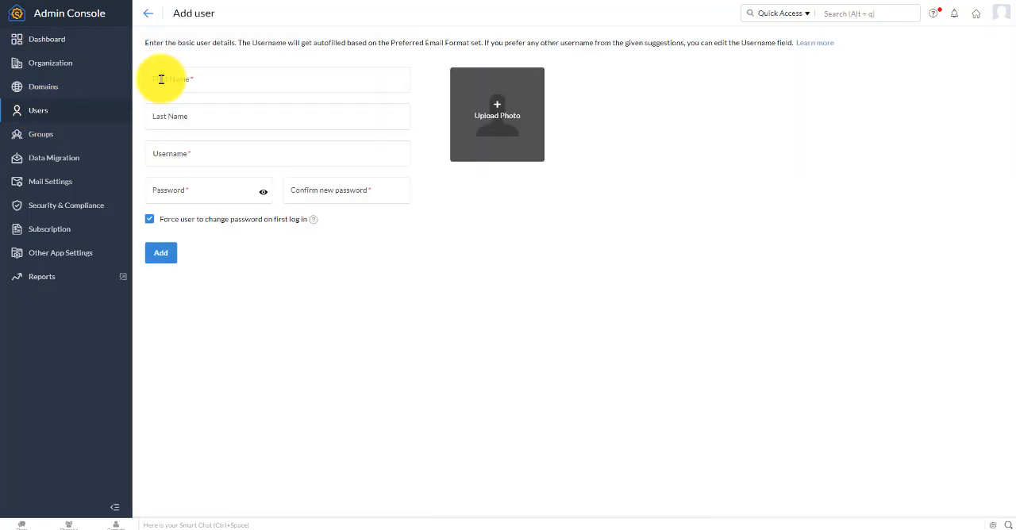
Enter Affiliates as the new user's first name and Crusher as the last name
{"action": "left_click", "coordinate": [200, 85]}
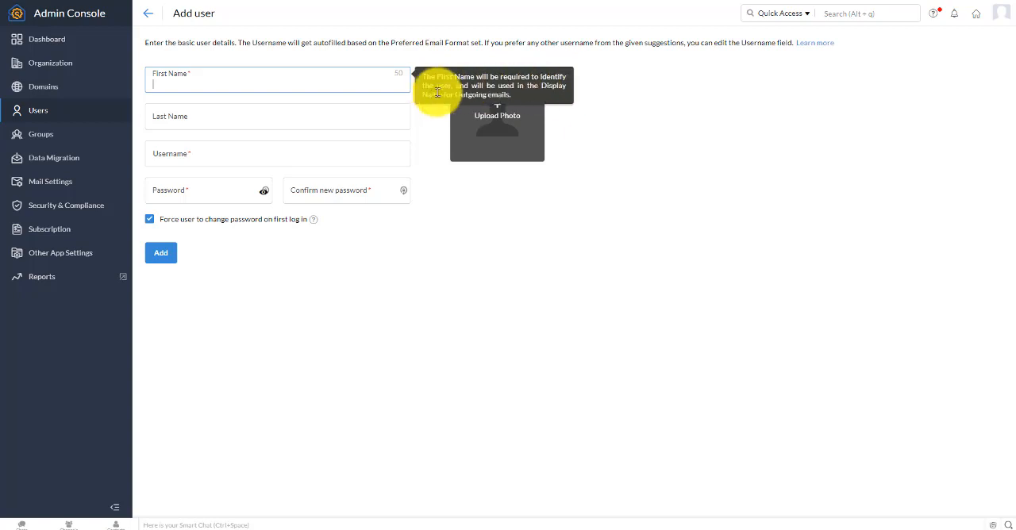
{"action": "left_click", "coordinate": [199, 116]}
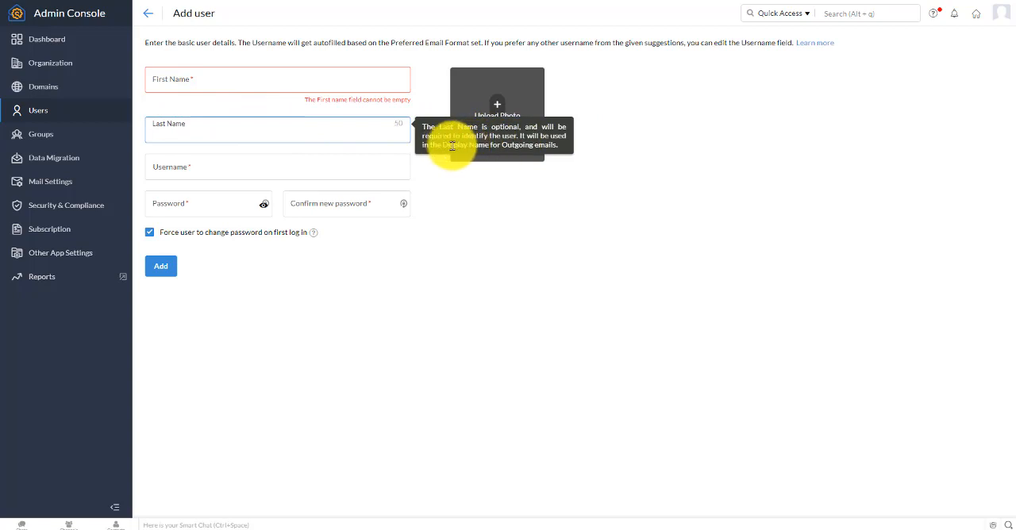
{"action": "left_click", "coordinate": [166, 80]}
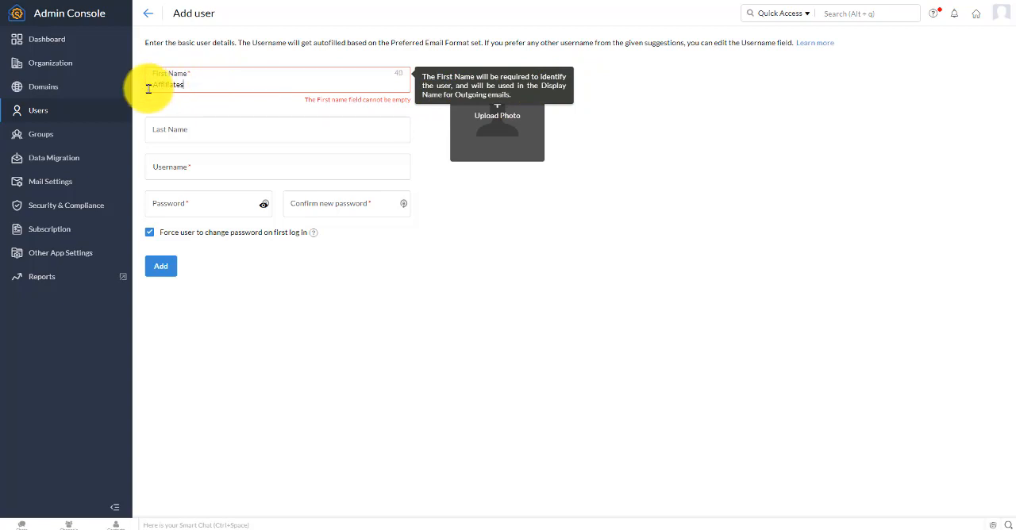
{"action": "left_click", "coordinate": [164, 134]}
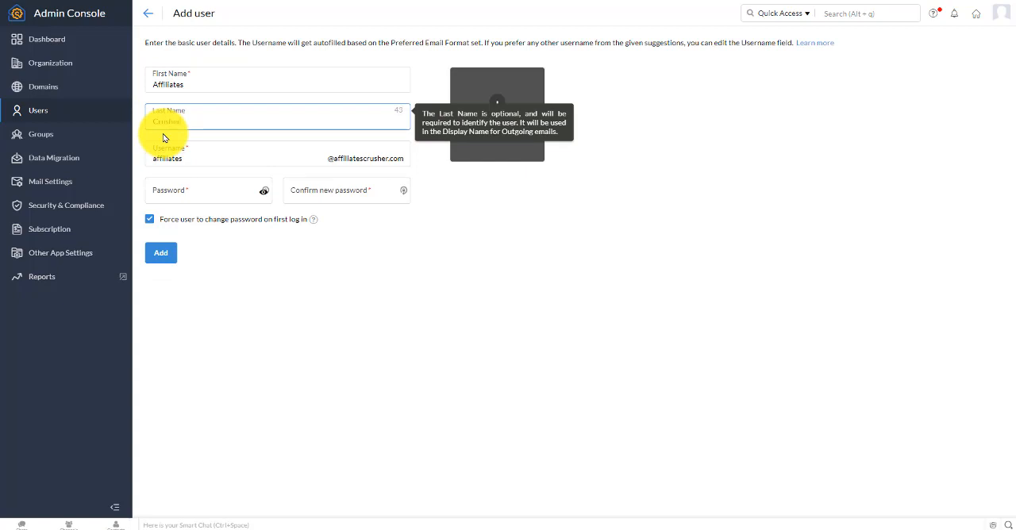
Replace the suggested username with news for the new mailbox
{"action": "left_click", "coordinate": [192, 159]}
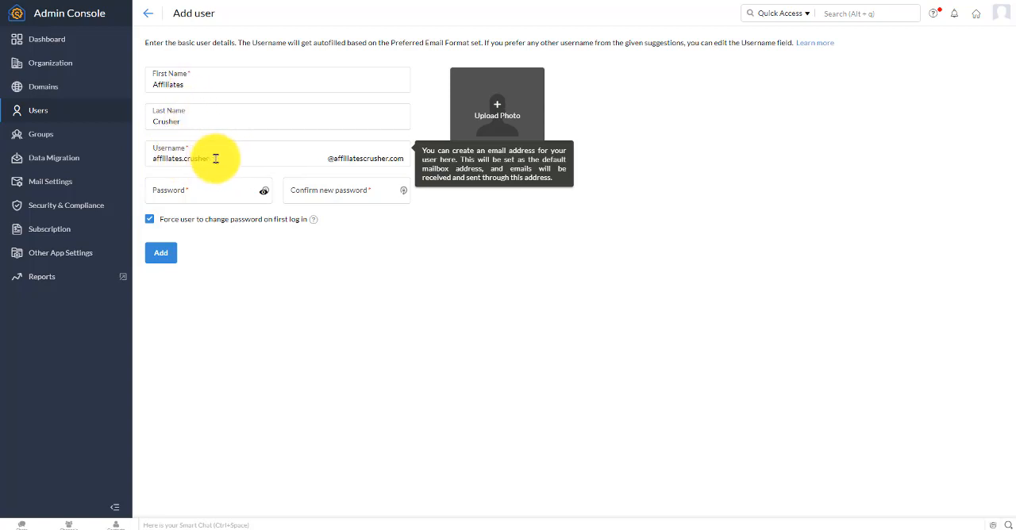
{"action": "left_click_drag", "start_coordinate": [215, 159], "coordinate": [156, 159]}
{"action": "key", "text": "BackSpace"}
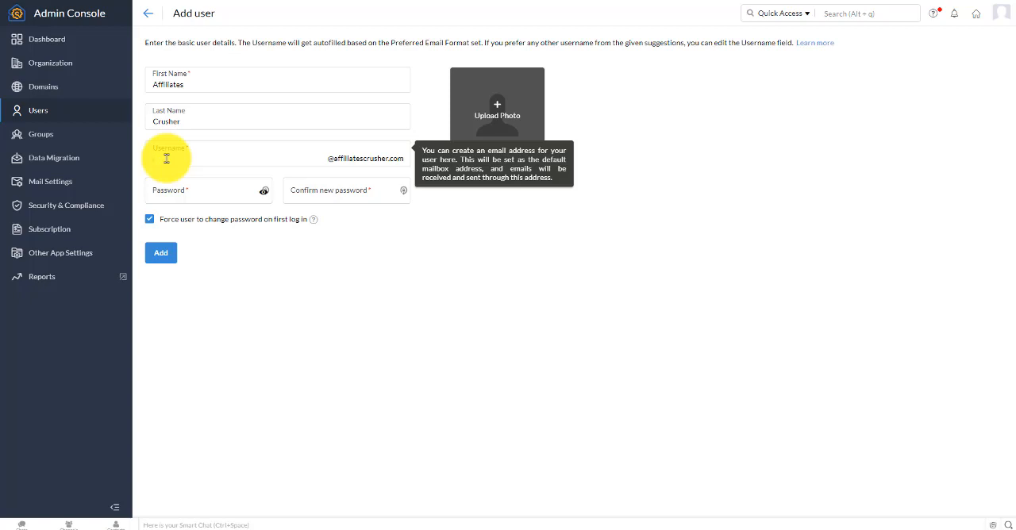
{"action": "type", "text": "a"}
{"action": "left_click", "coordinate": [289, 249]}
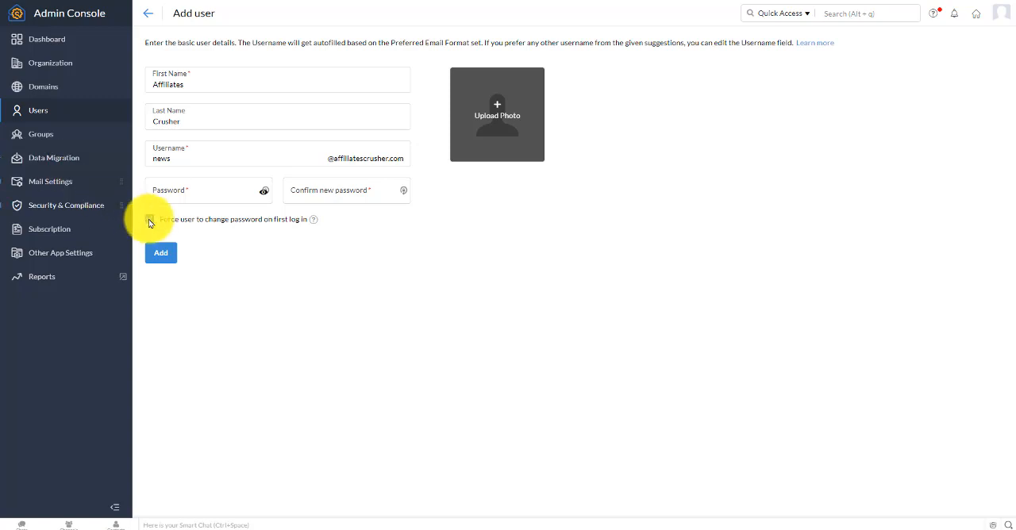
Paste the new user's account password into both the password and confirmation fields
{"action": "left_click", "coordinate": [170, 193]}
{"action": "right_click", "coordinate": [170, 194]}
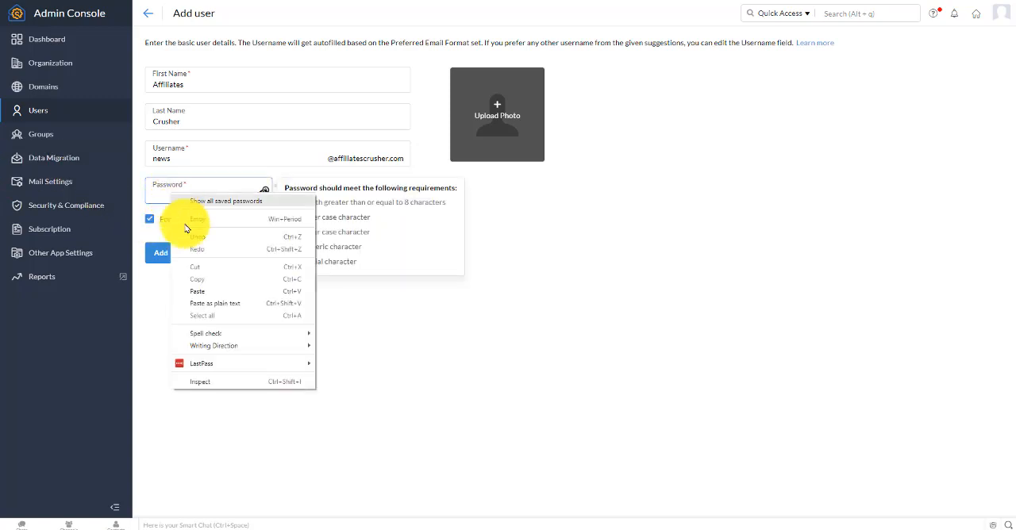
{"action": "left_click", "coordinate": [207, 298]}
{"action": "left_click", "coordinate": [340, 194]}
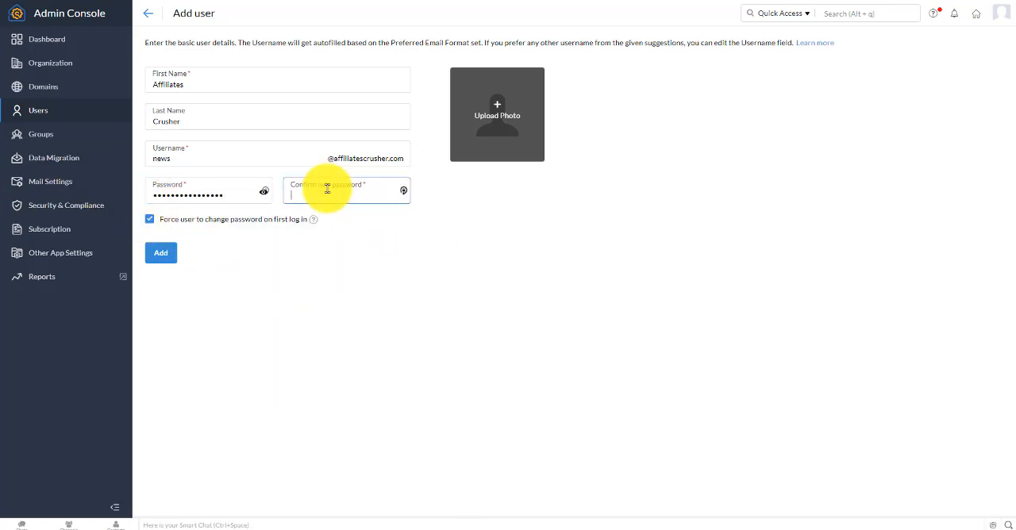
{"action": "right_click", "coordinate": [329, 191]}
{"action": "left_click", "coordinate": [360, 291]}
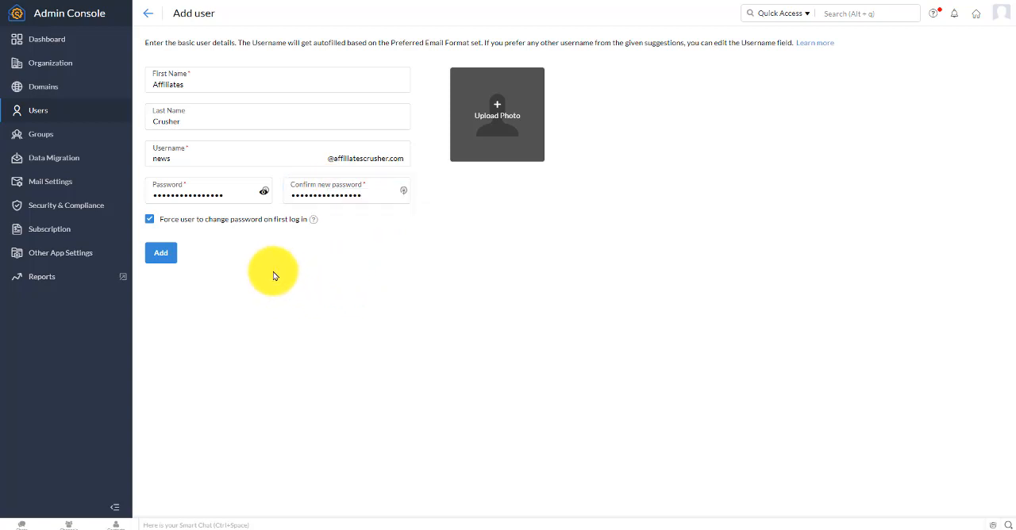
Submit the completed form to add the new user to the organization
{"action": "left_click", "coordinate": [150, 222]}
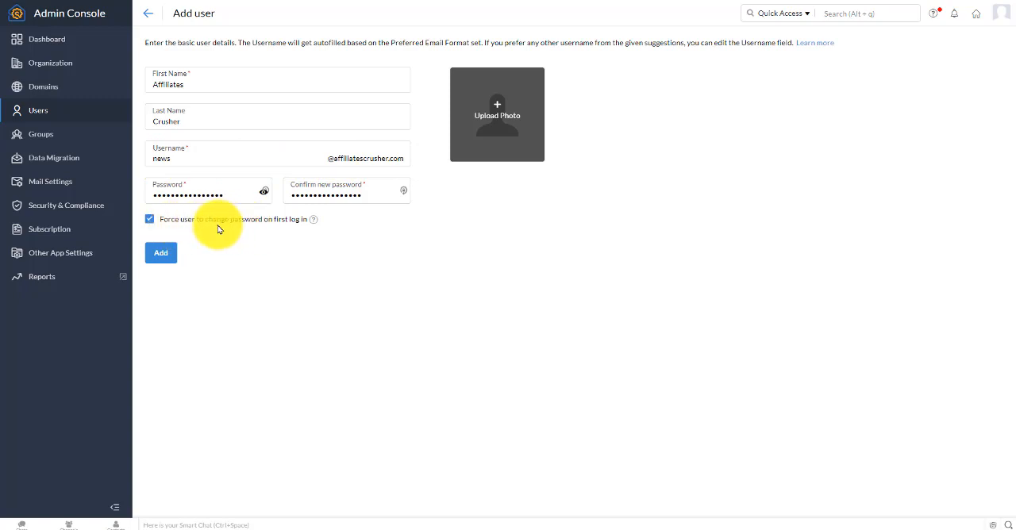
{"action": "left_click", "coordinate": [150, 222]}
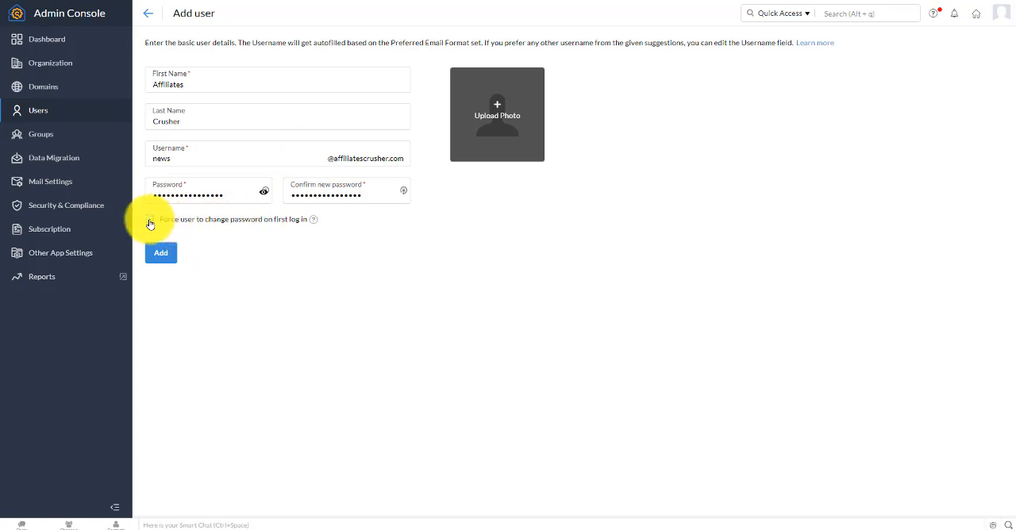
{"action": "left_click", "coordinate": [162, 255]}
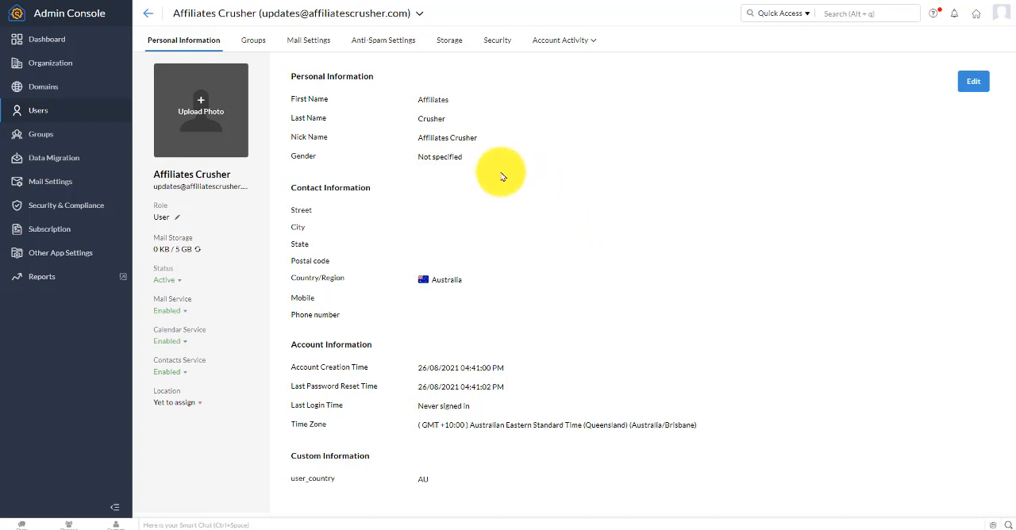
Return to Zoho Mail and start a new Send Mail As address with Zoho as the external mail provider
{"action": "left_click", "coordinate": [60, 41]}
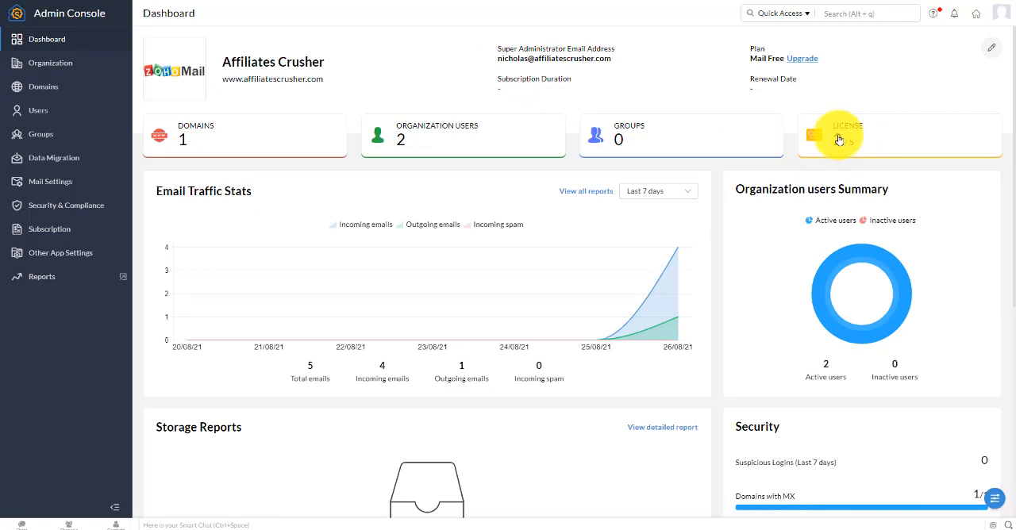
{"action": "left_click", "coordinate": [976, 17]}
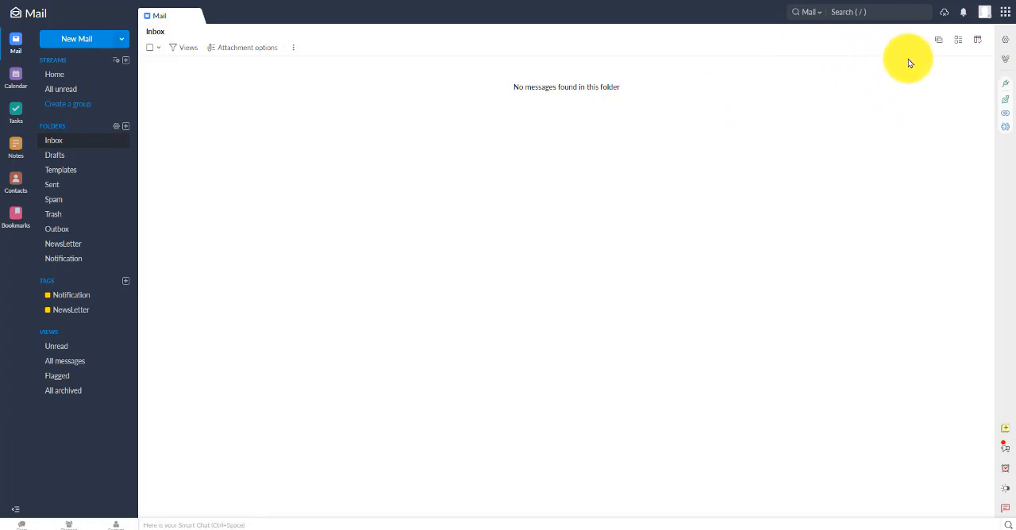
{"action": "left_click", "coordinate": [1006, 45]}
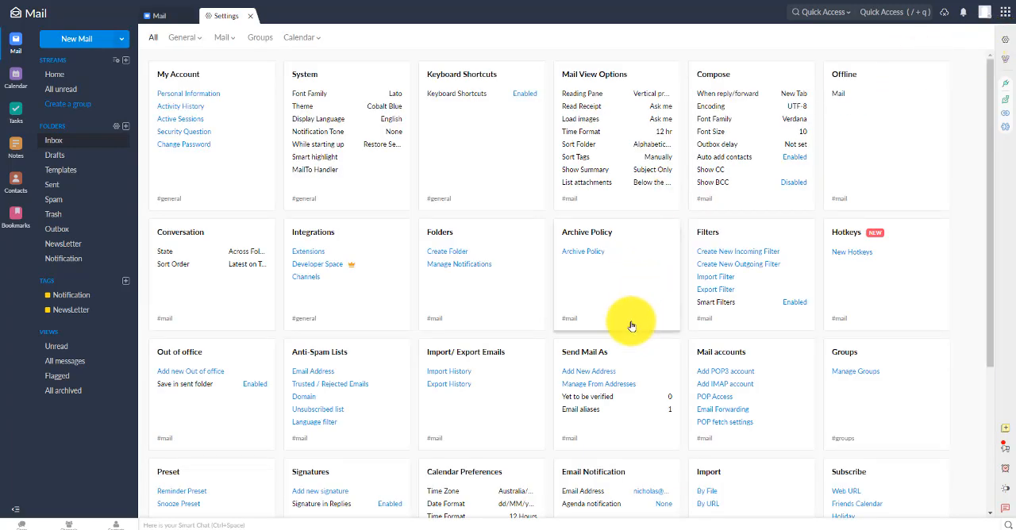
{"action": "left_click", "coordinate": [600, 373]}
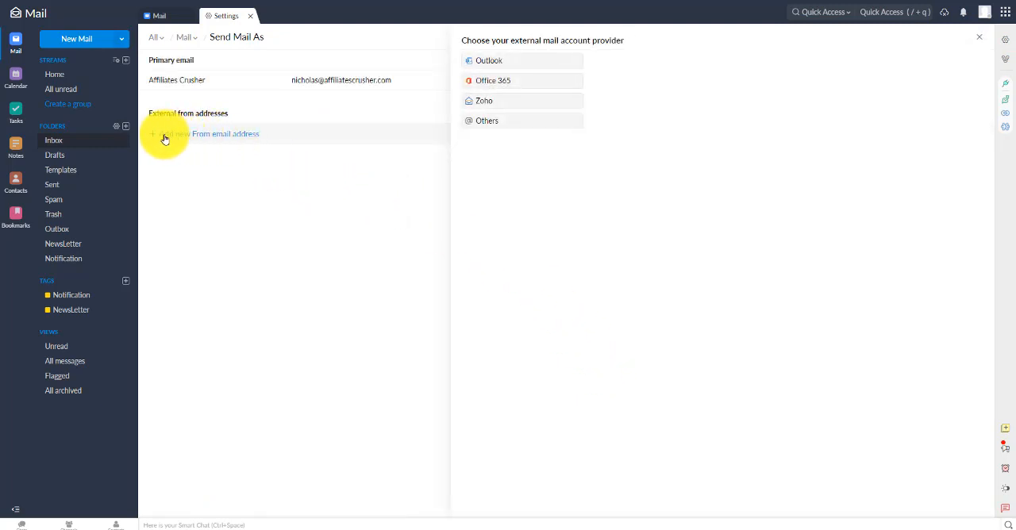
{"action": "left_click", "coordinate": [486, 104]}
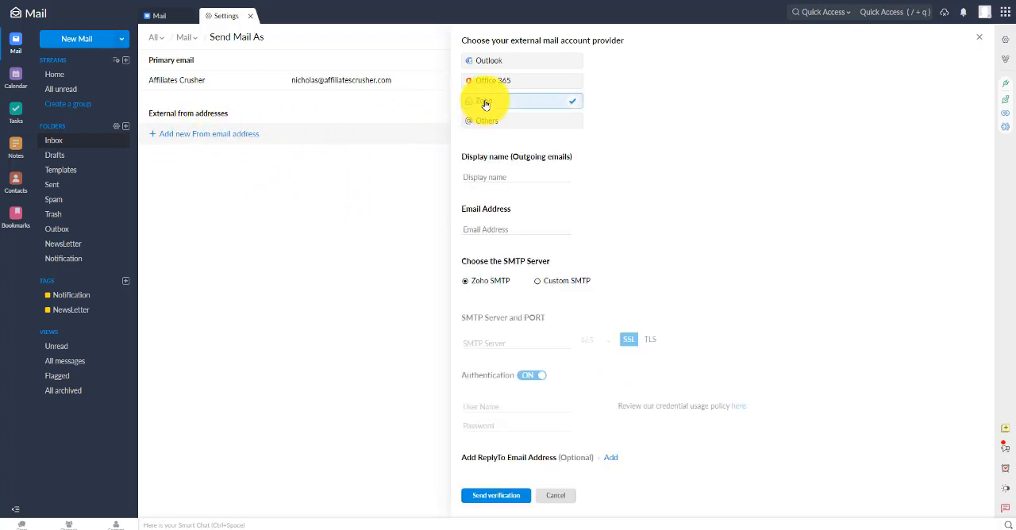
Set the display name to Affiliates Crusher, fill in the new user's email address and send the verification
{"action": "left_click", "coordinate": [482, 176]}
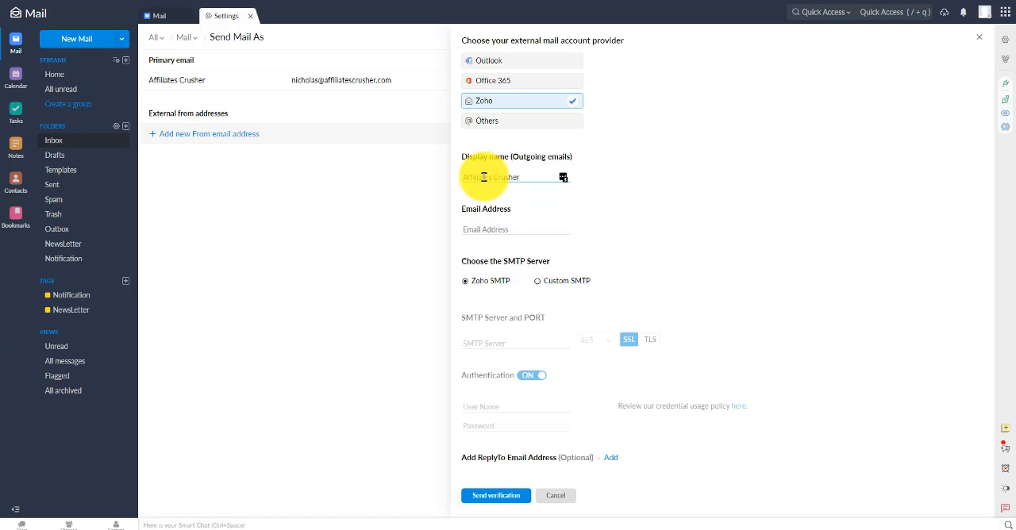
{"action": "left_click", "coordinate": [489, 228]}
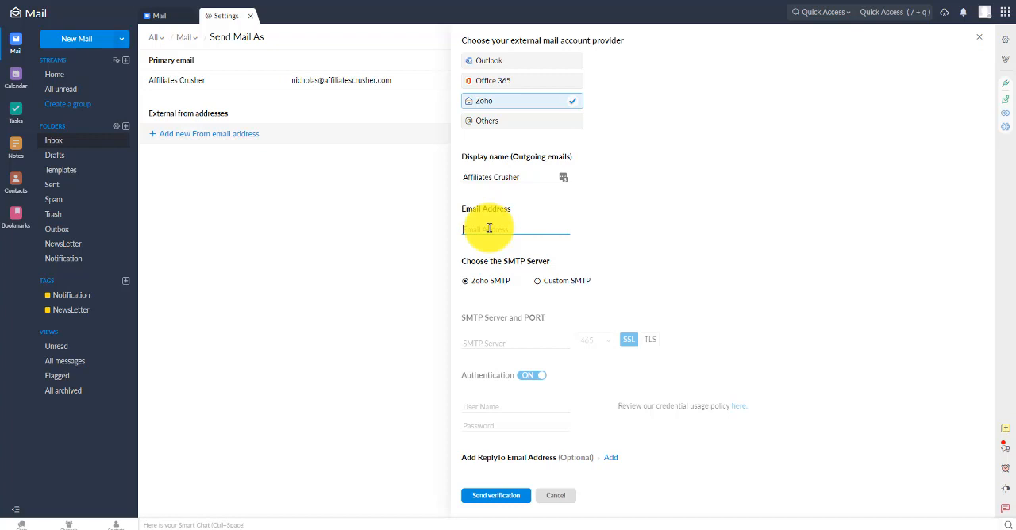
{"action": "key", "text": "ctrl+v"}
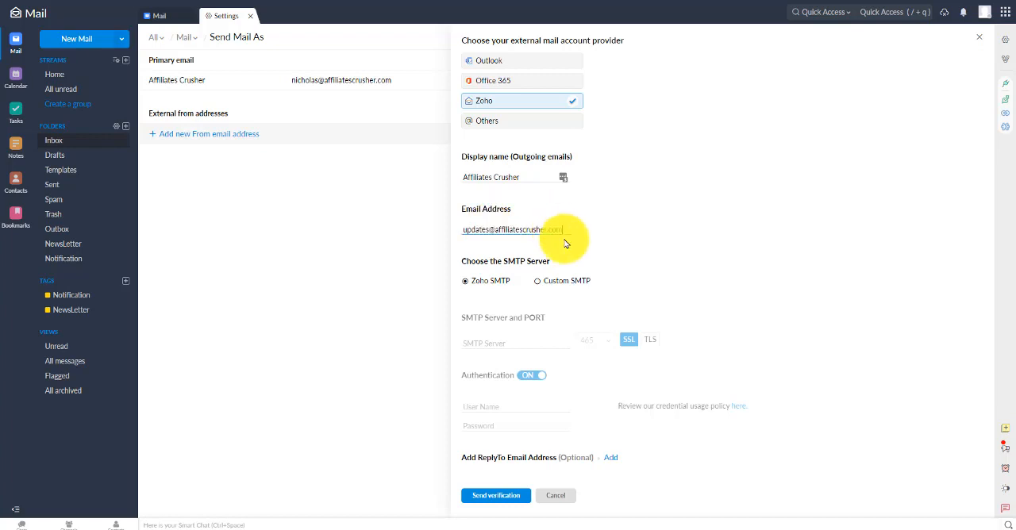
{"action": "left_click", "coordinate": [495, 499]}
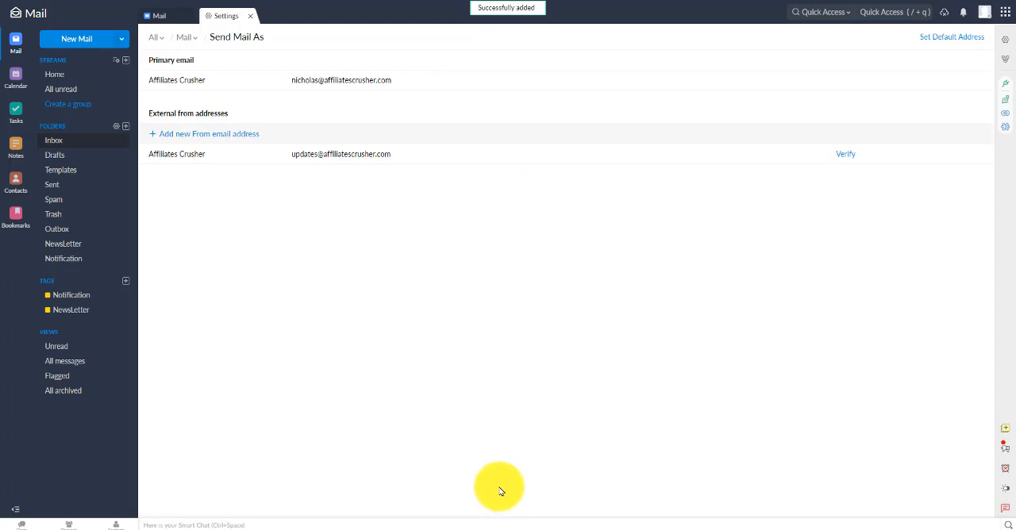
{"action": "left_click", "coordinate": [846, 155]}
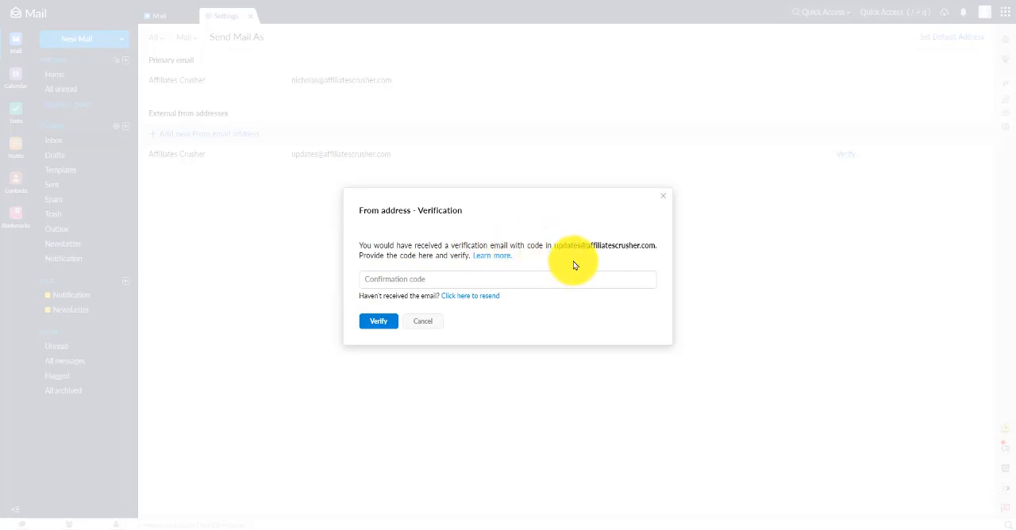
{"action": "left_click", "coordinate": [391, 282]}
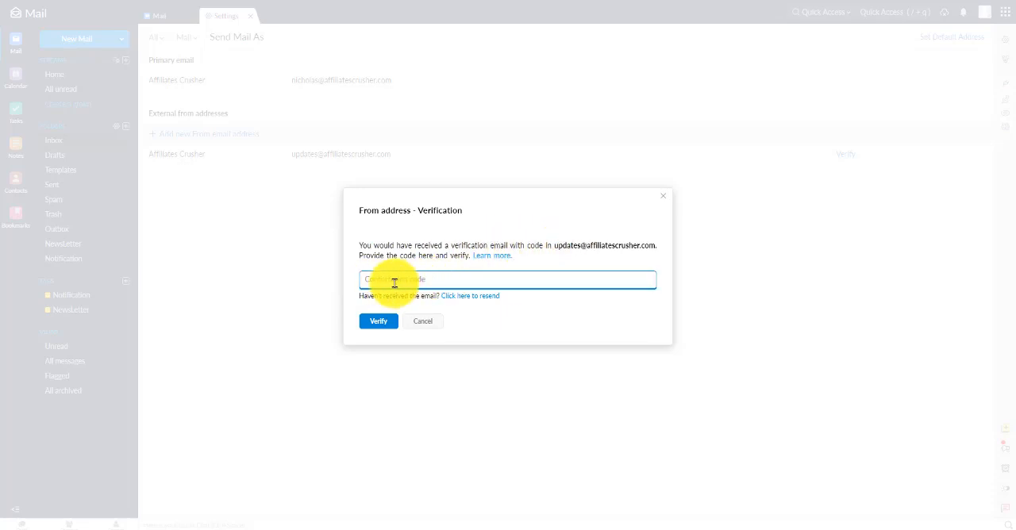
{"action": "left_click", "coordinate": [421, 323]}
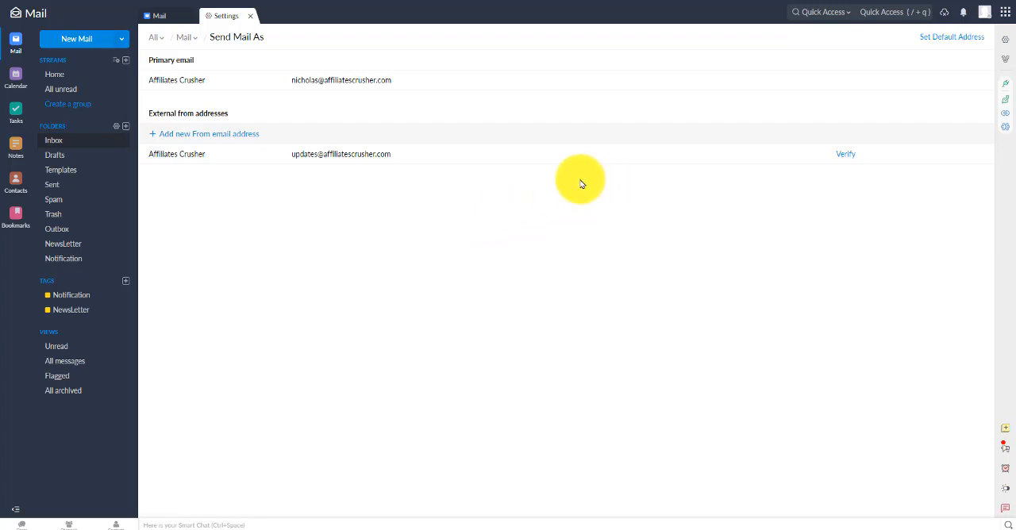
Sign out of the current Zoho Mail account and open the sign-in page
{"action": "left_click", "coordinate": [985, 15]}
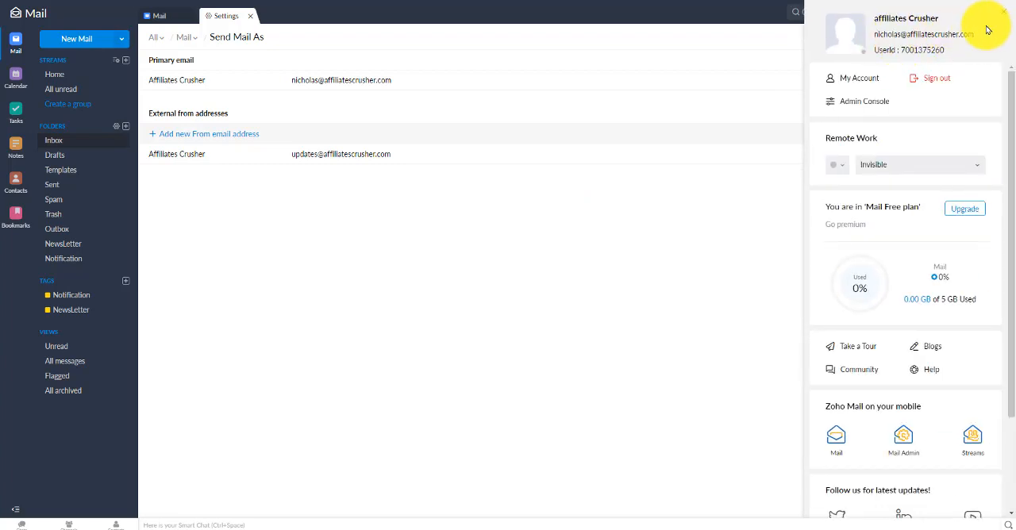
{"action": "left_click", "coordinate": [934, 81]}
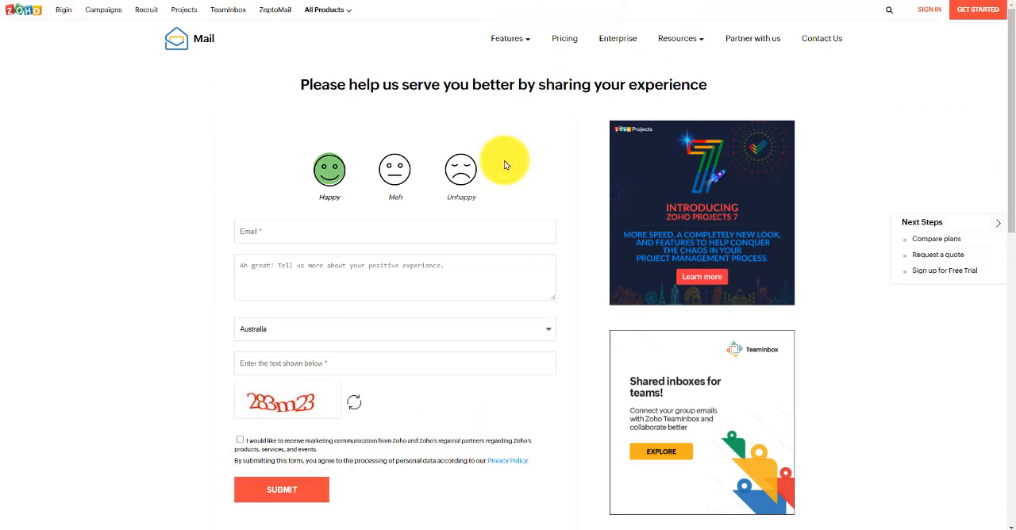
{"action": "left_click", "coordinate": [932, 13]}
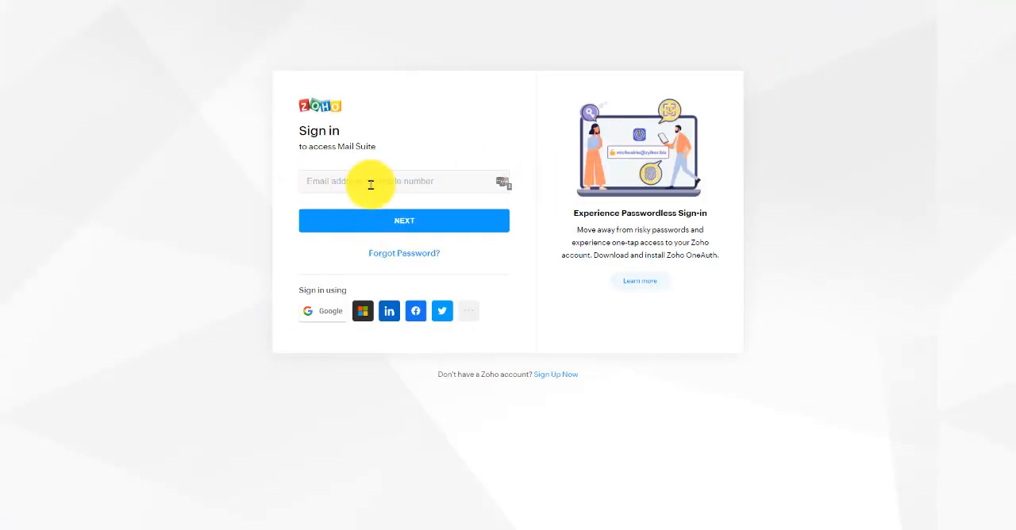
Sign in with the new user's email address and account password, declining to save the login in LastPass
{"action": "right_click", "coordinate": [351, 179]}
{"action": "left_click", "coordinate": [379, 264]}
{"action": "left_click", "coordinate": [395, 222]}
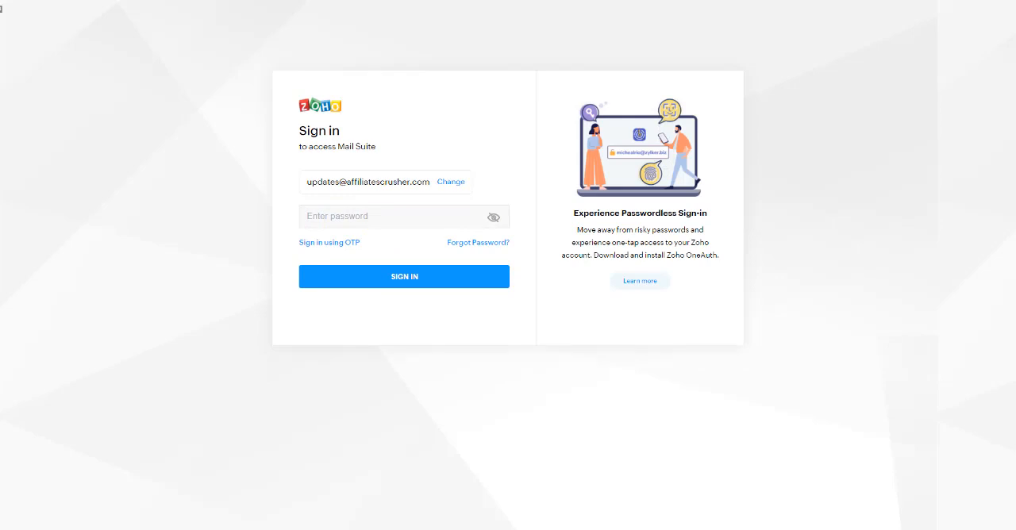
{"action": "right_click", "coordinate": [354, 216]}
{"action": "left_click", "coordinate": [381, 315]}
{"action": "left_click", "coordinate": [376, 276]}
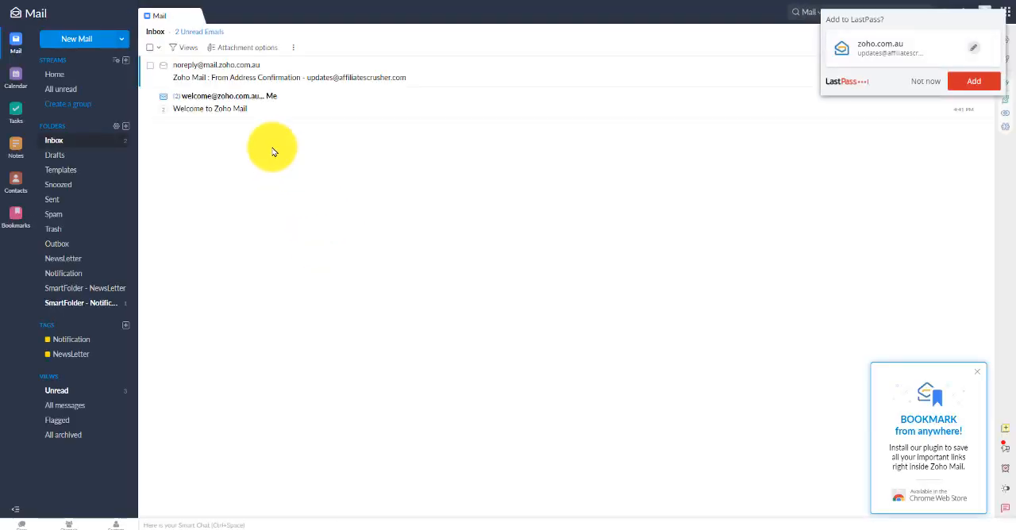
{"action": "left_click", "coordinate": [925, 81]}
Open the newest SendGrid "Please Verify Your Single Sender" email in SmartFolder - Notification and verify the single sender
{"action": "left_click", "coordinate": [55, 141]}
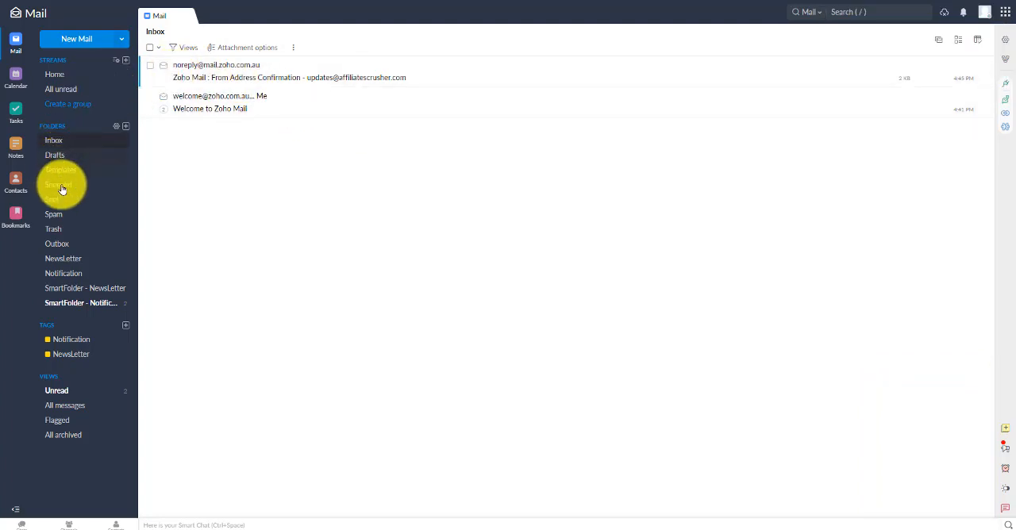
{"action": "left_click", "coordinate": [102, 291]}
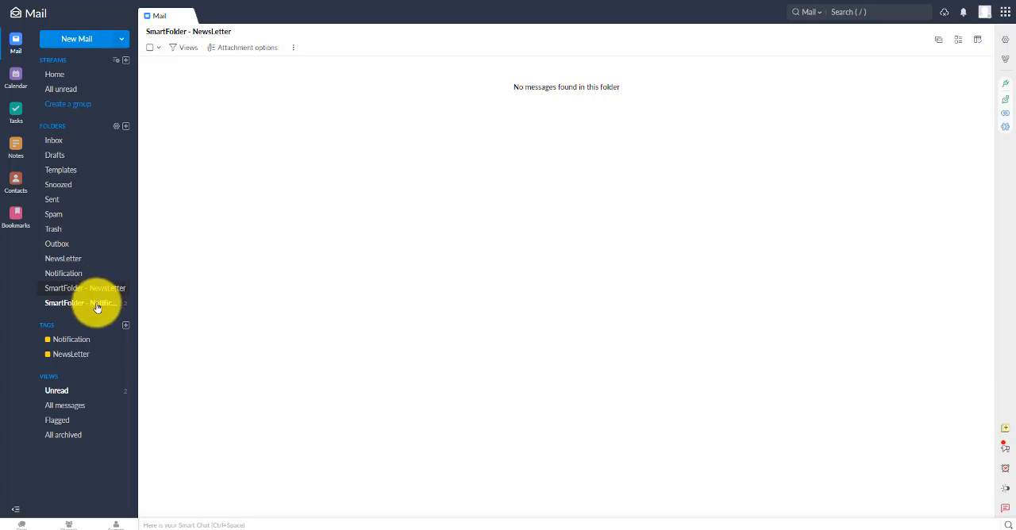
{"action": "left_click", "coordinate": [96, 309]}
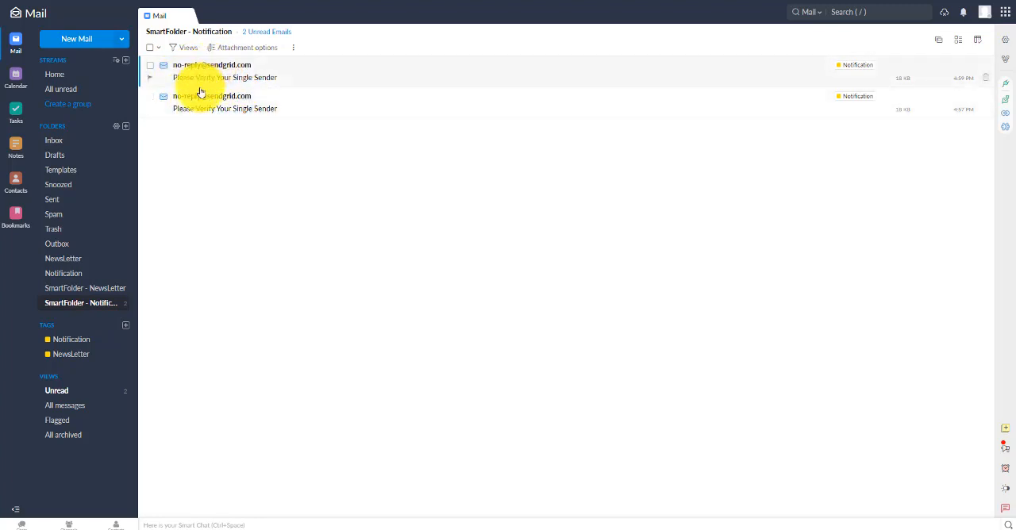
{"action": "left_click", "coordinate": [237, 72]}
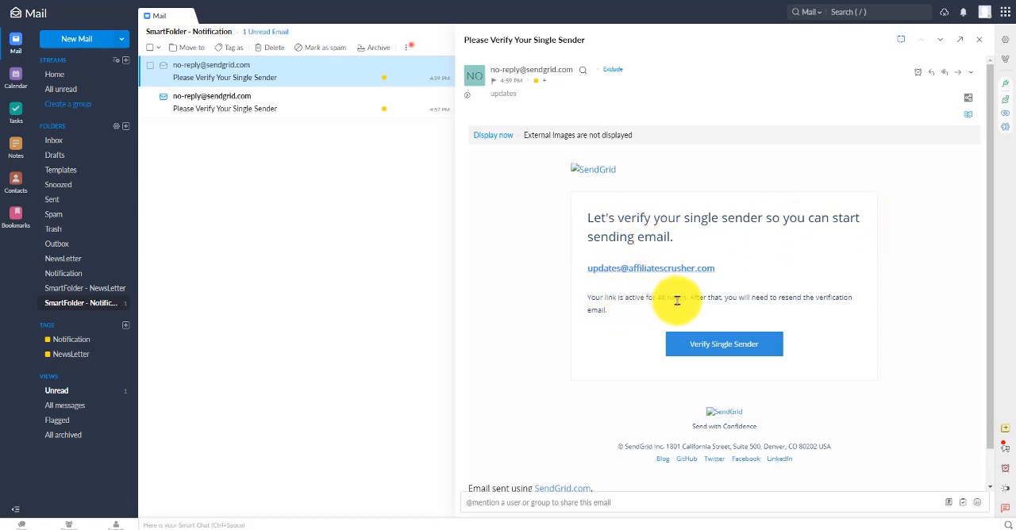
{"action": "left_click", "coordinate": [713, 349]}
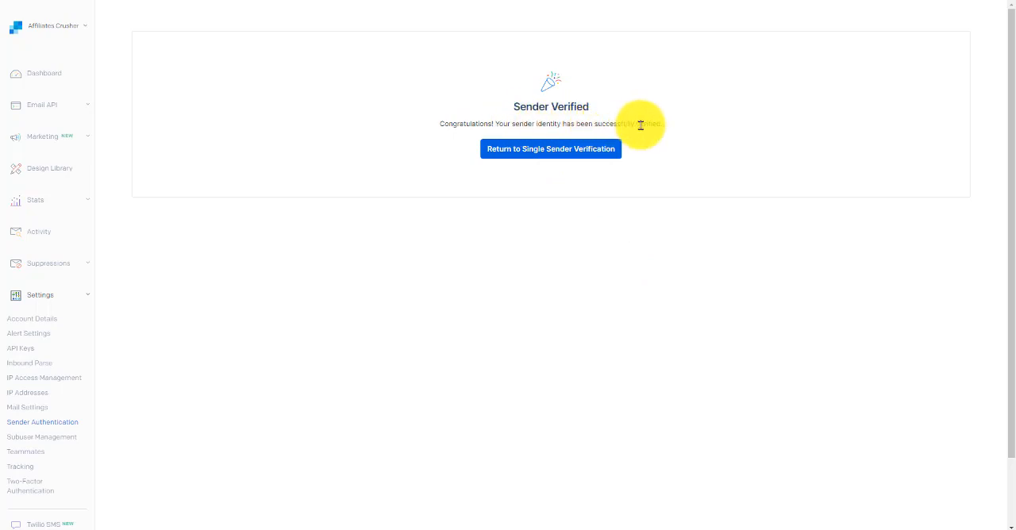
Return to SendGrid's Single Sender Verification list and check the sender's verification status and available actions
{"action": "left_click", "coordinate": [541, 156]}
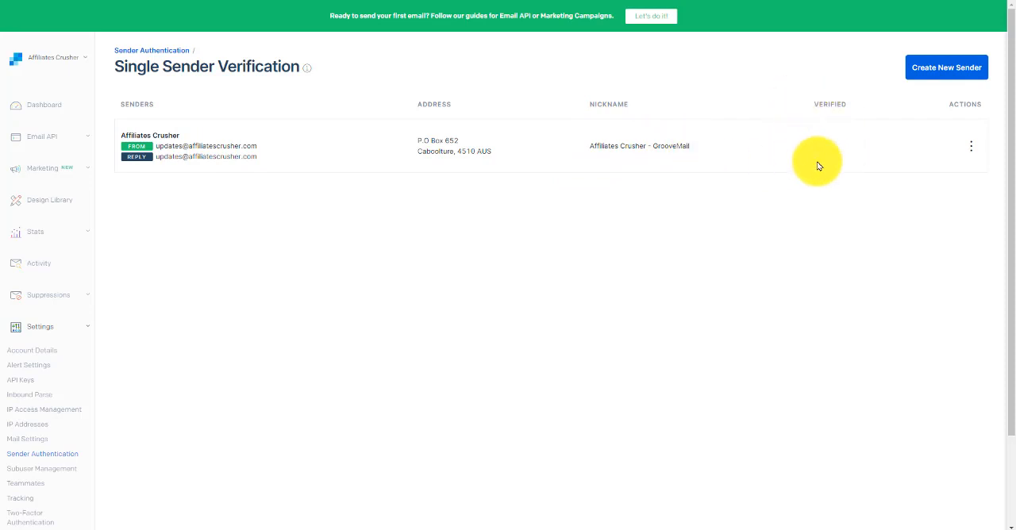
{"action": "left_click", "coordinate": [972, 151]}
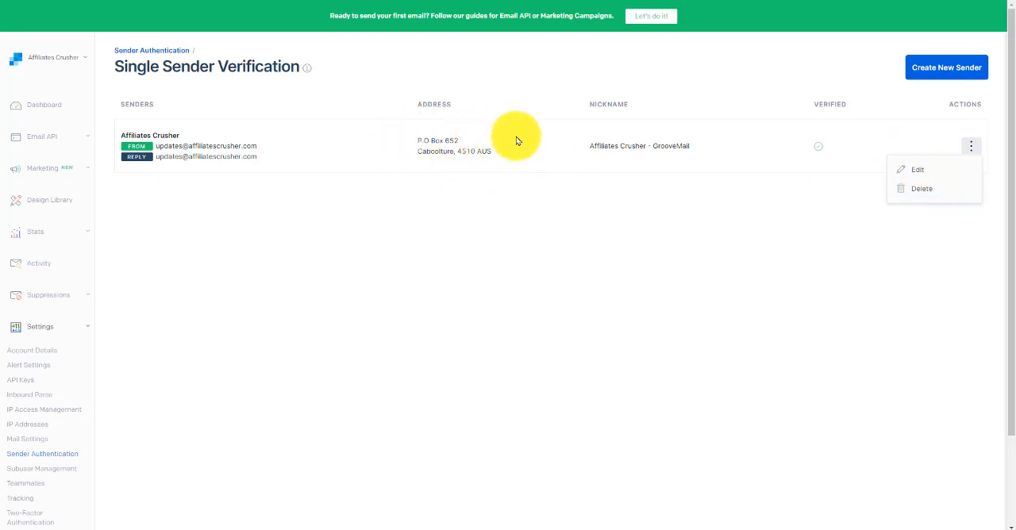
{"action": "left_click", "coordinate": [717, 94]}
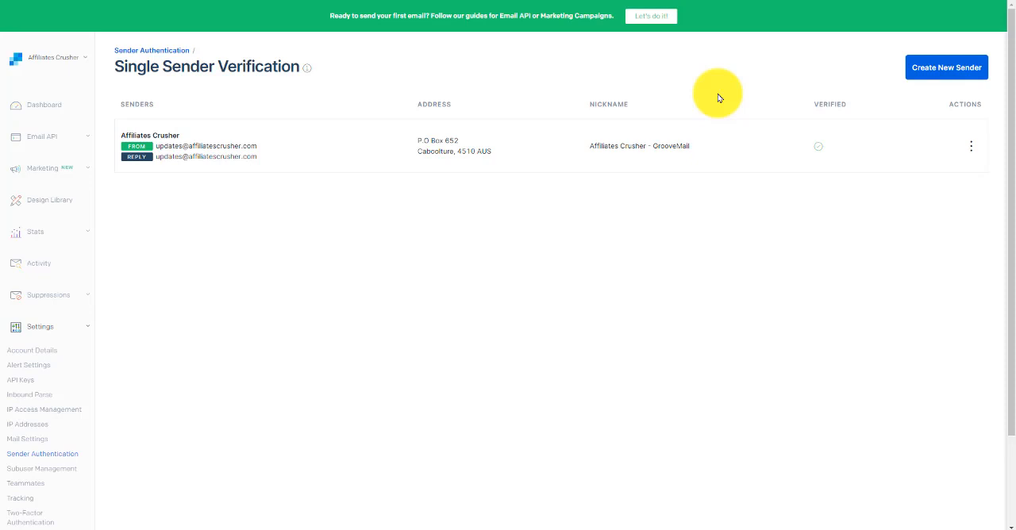
Create a SendGrid API key named GrooveMail-Updates with Full Access permissions
{"action": "left_click", "coordinate": [28, 385]}
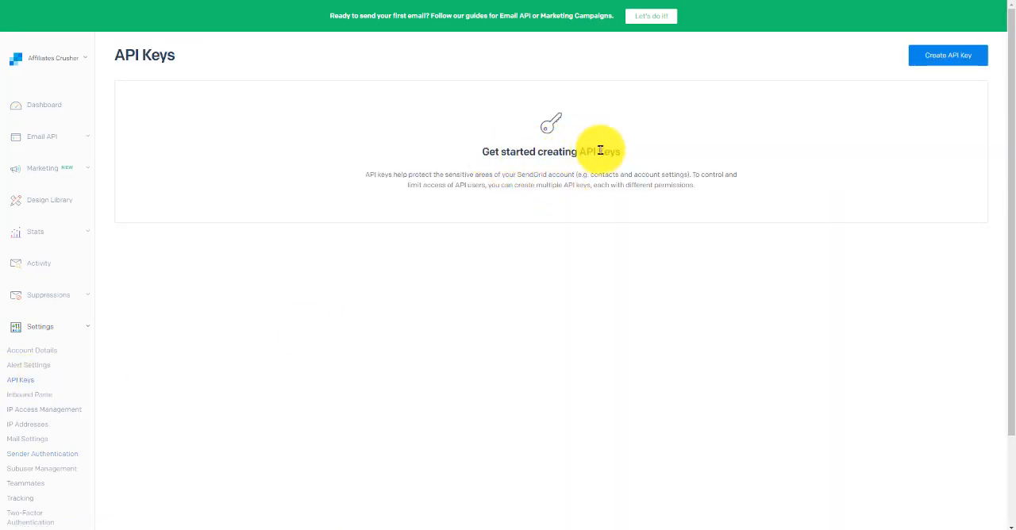
{"action": "left_click", "coordinate": [944, 61]}
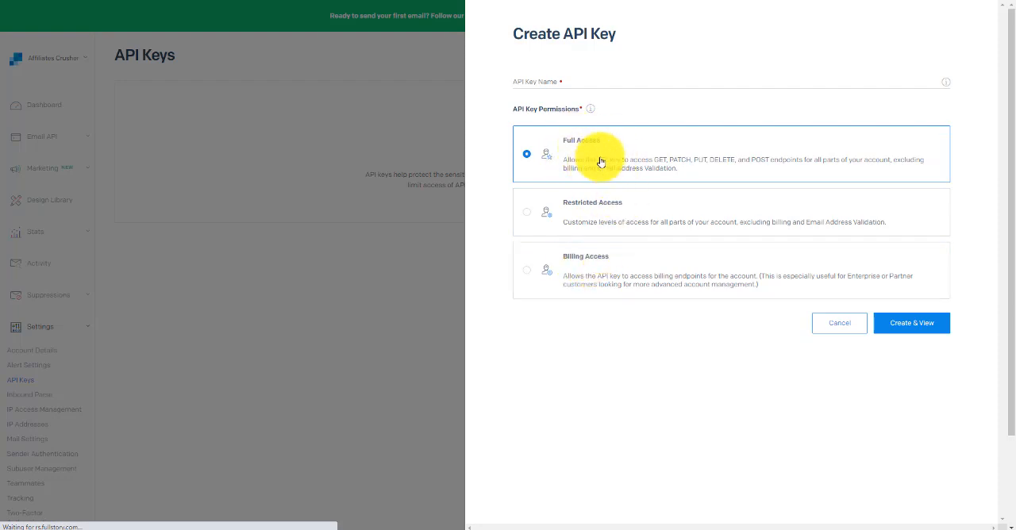
{"action": "left_click", "coordinate": [533, 83]}
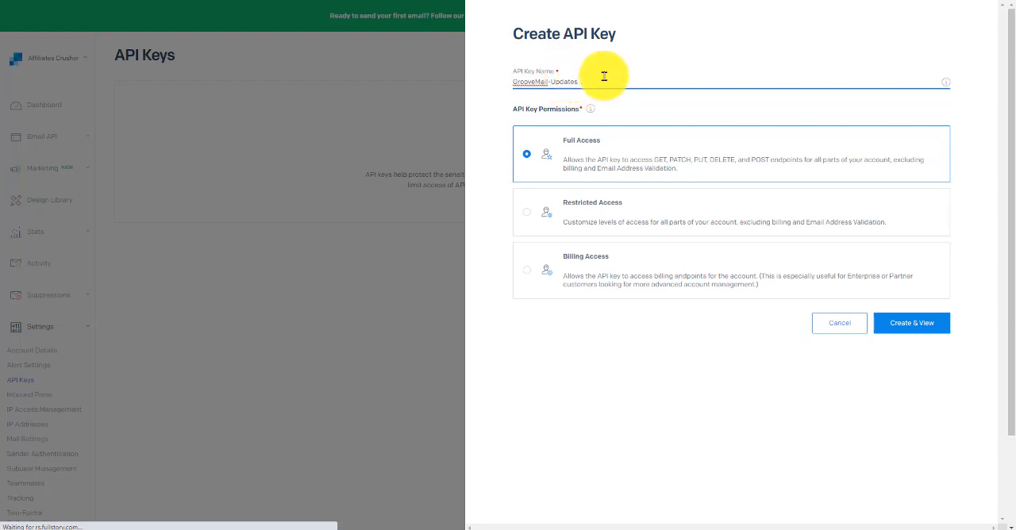
{"action": "left_click", "coordinate": [914, 326]}
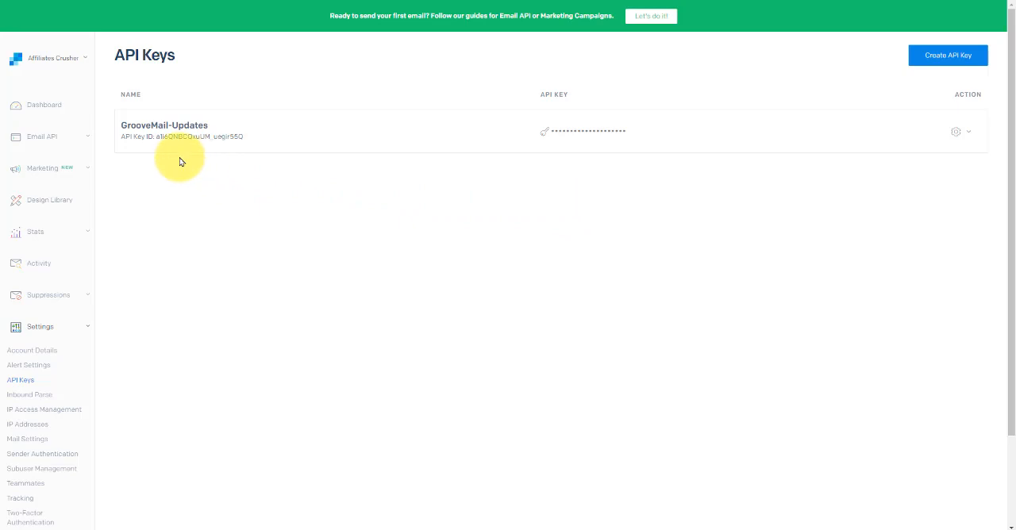
Review the GrooveMail-Updates key's entry in the API key list and the actions available for it
{"action": "mouse_move", "coordinate": [132, 137]}
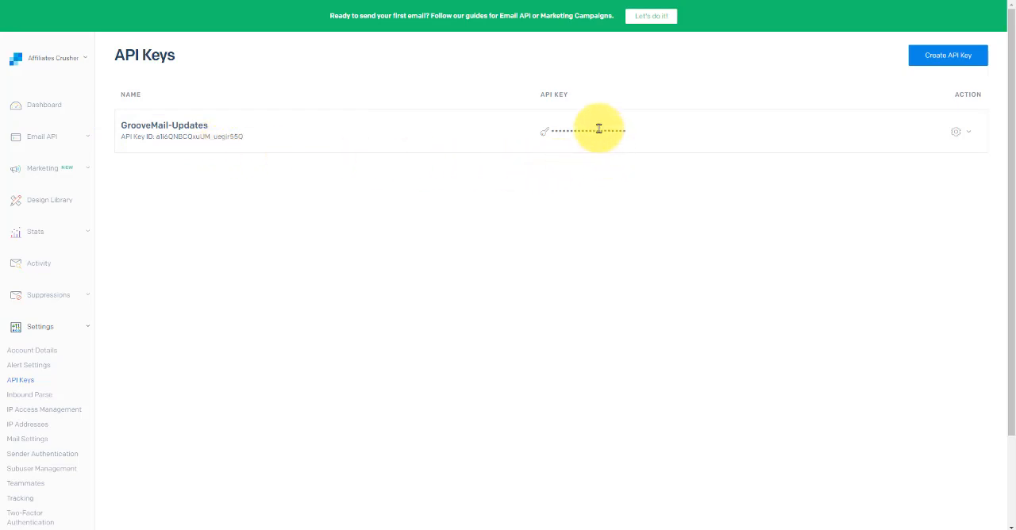
{"action": "mouse_move", "coordinate": [562, 132]}
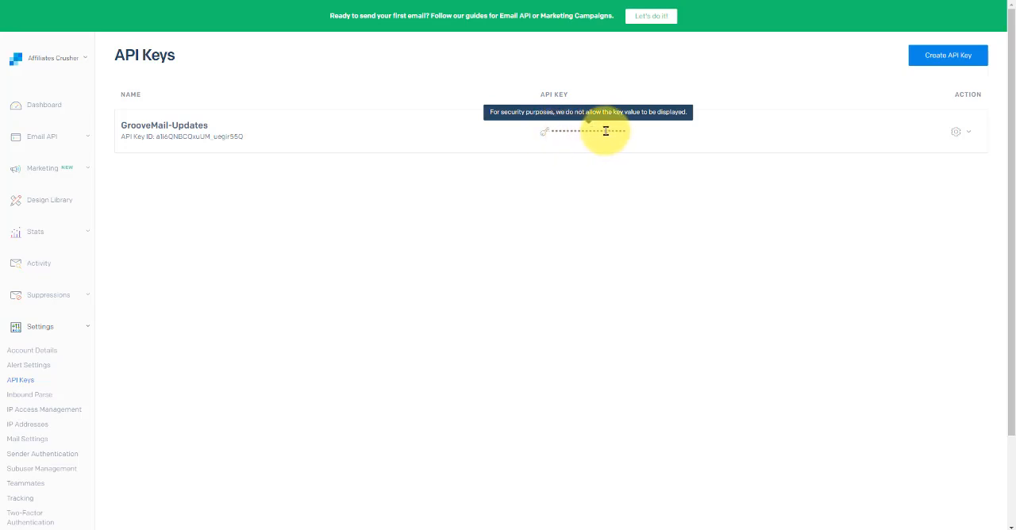
{"action": "left_click", "coordinate": [970, 135]}
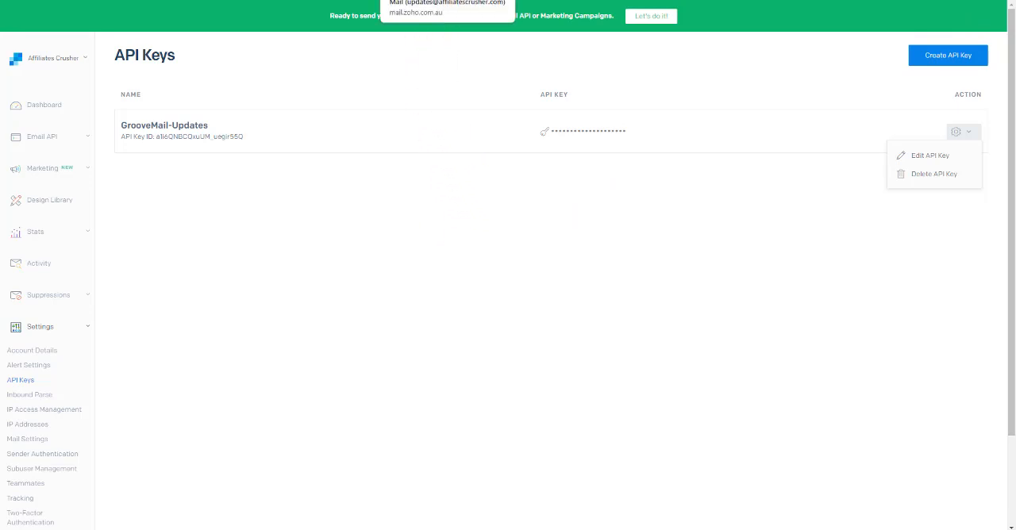
Switch back to Zoho Mail, sign out of the new user's account and open the sign-in page
{"action": "left_click", "coordinate": [428, 1]}
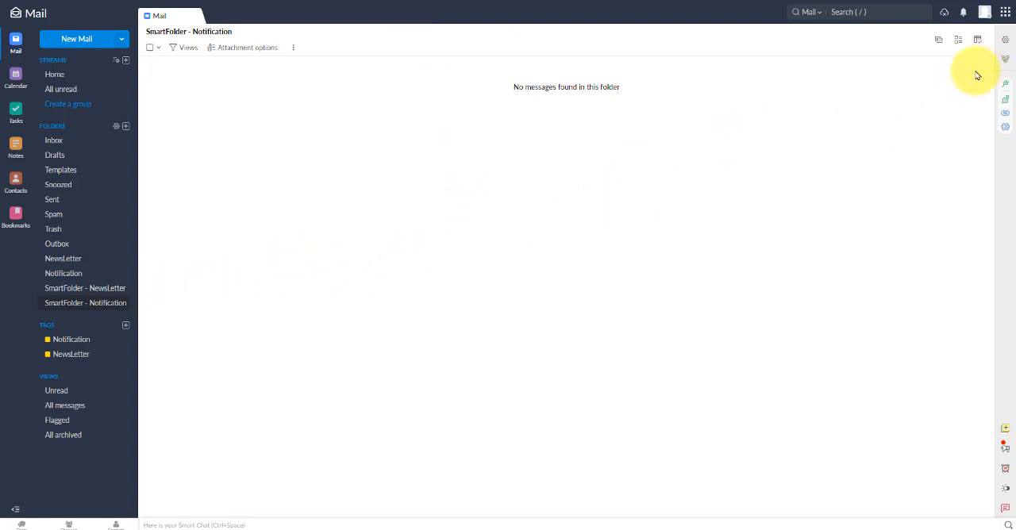
{"action": "left_click", "coordinate": [985, 15]}
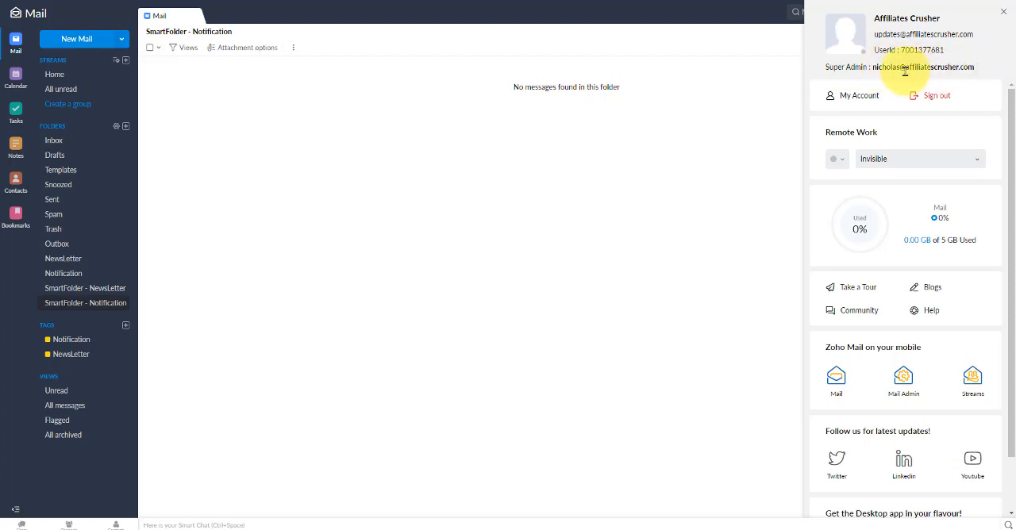
{"action": "left_click", "coordinate": [931, 98]}
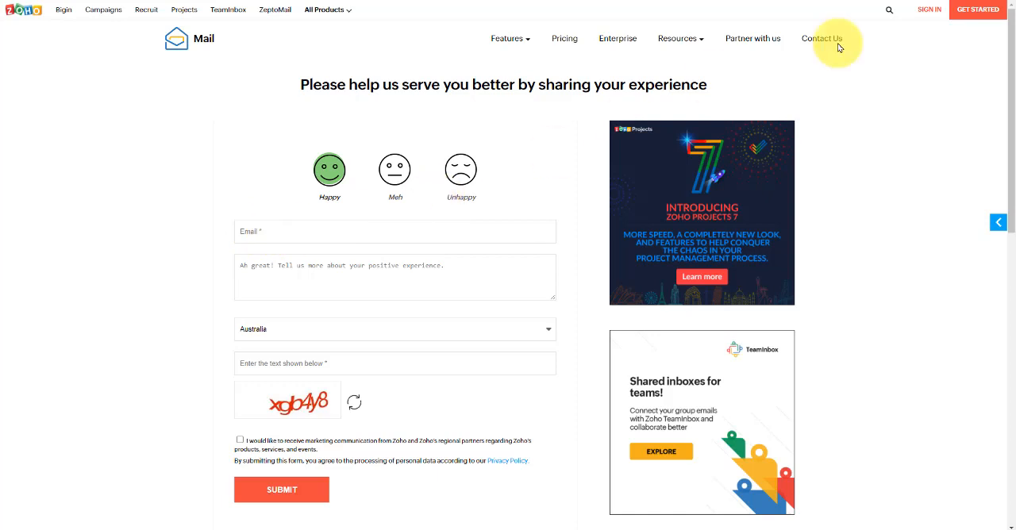
{"action": "left_click", "coordinate": [929, 9]}
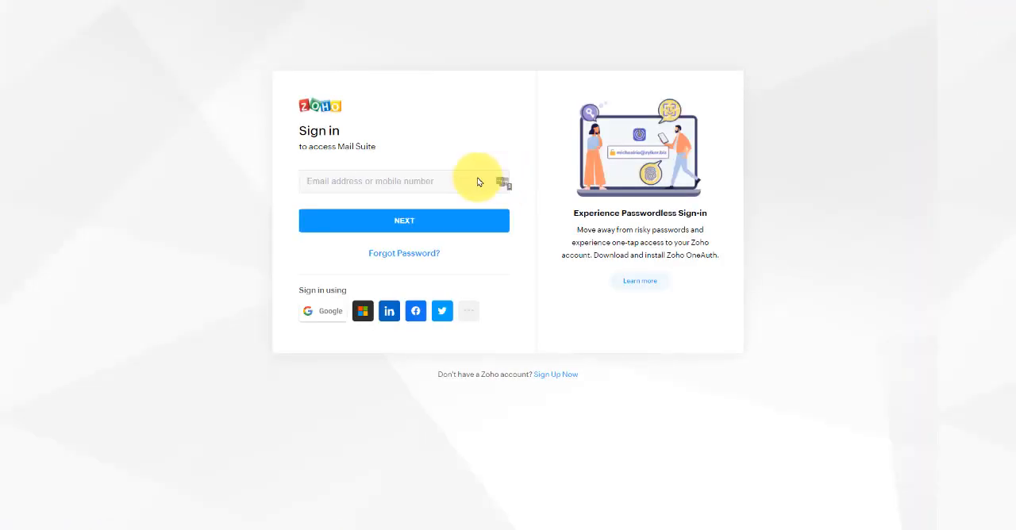
Sign in to Zoho Mail with the administrator's email address and account password
{"action": "right_click", "coordinate": [332, 182]}
{"action": "left_click", "coordinate": [359, 263]}
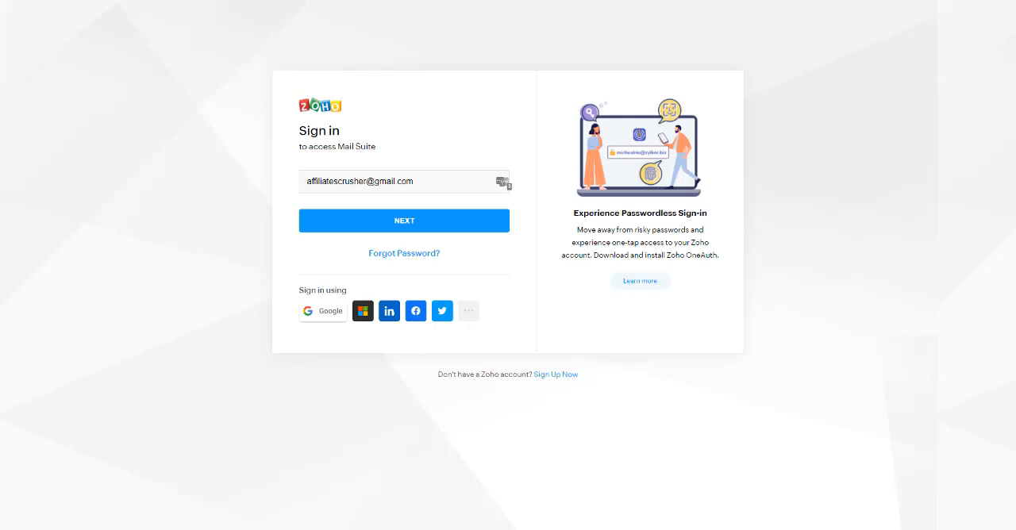
{"action": "left_click", "coordinate": [341, 220]}
{"action": "right_click", "coordinate": [329, 220]}
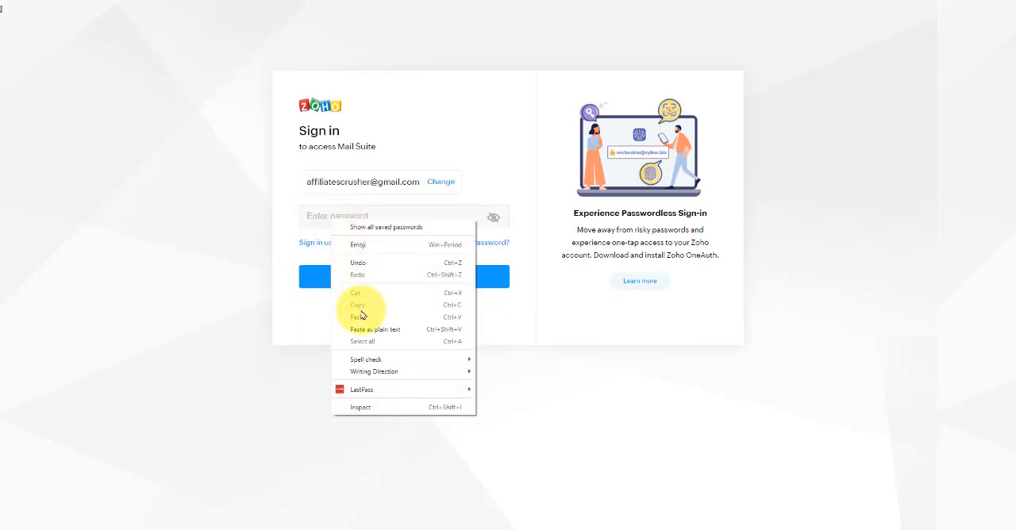
{"action": "left_click", "coordinate": [359, 321]}
{"action": "left_click", "coordinate": [403, 277]}
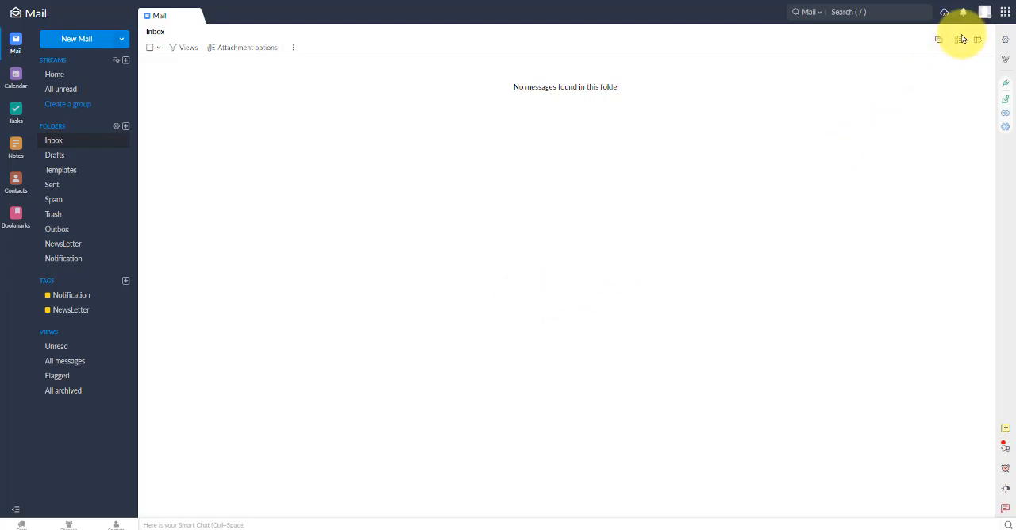
Set the organization's Spam Process Type to Off in the Admin Console's spam processing settings and confirm disabling it
{"action": "left_click", "coordinate": [985, 12]}
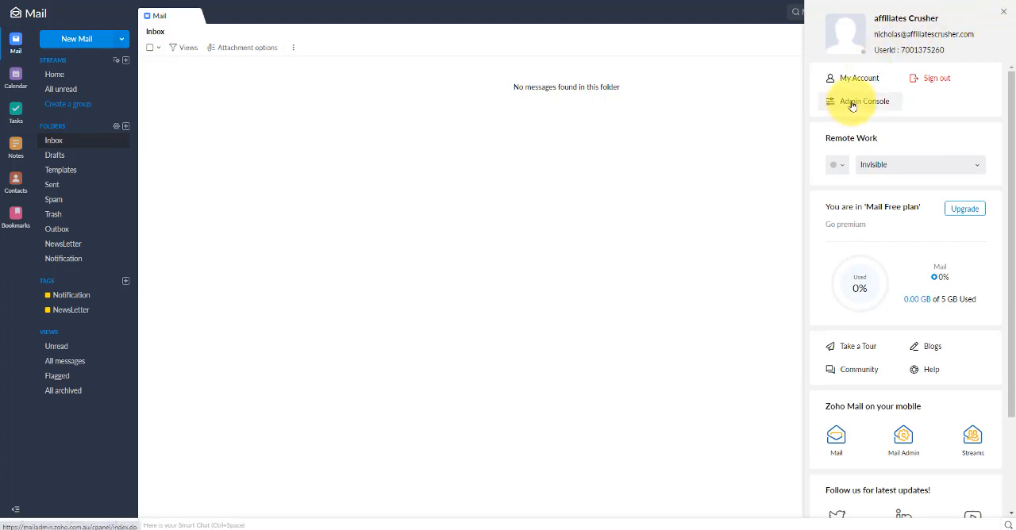
{"action": "left_click", "coordinate": [852, 105]}
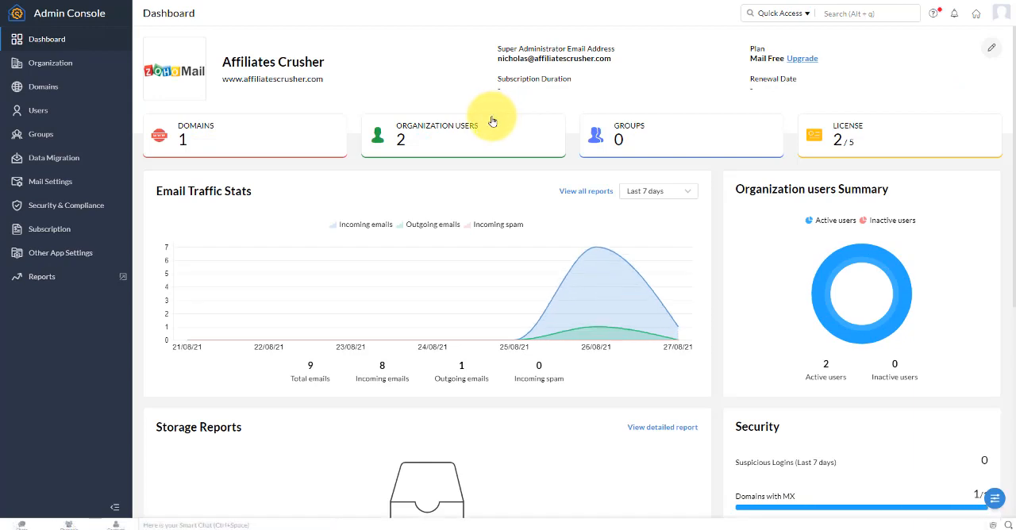
{"action": "left_click", "coordinate": [80, 208]}
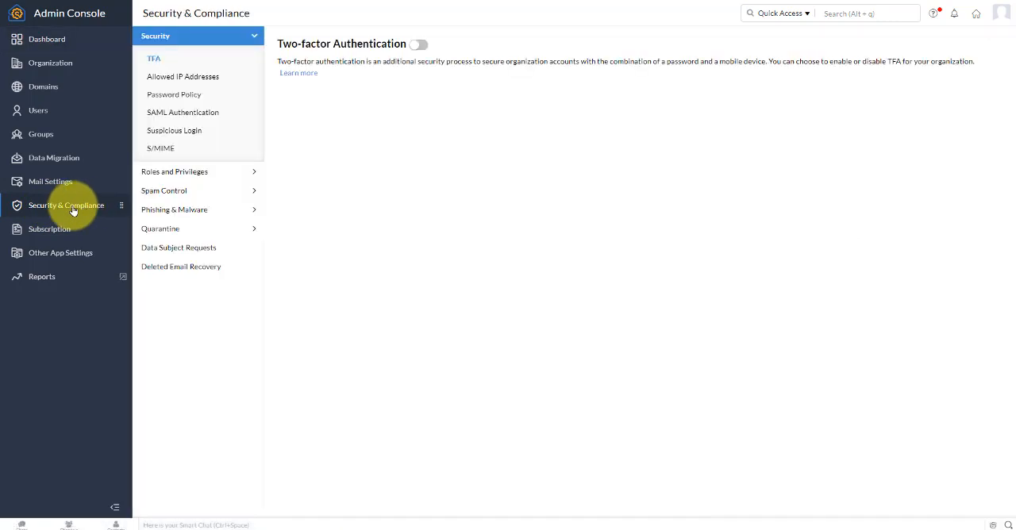
{"action": "left_click", "coordinate": [172, 193]}
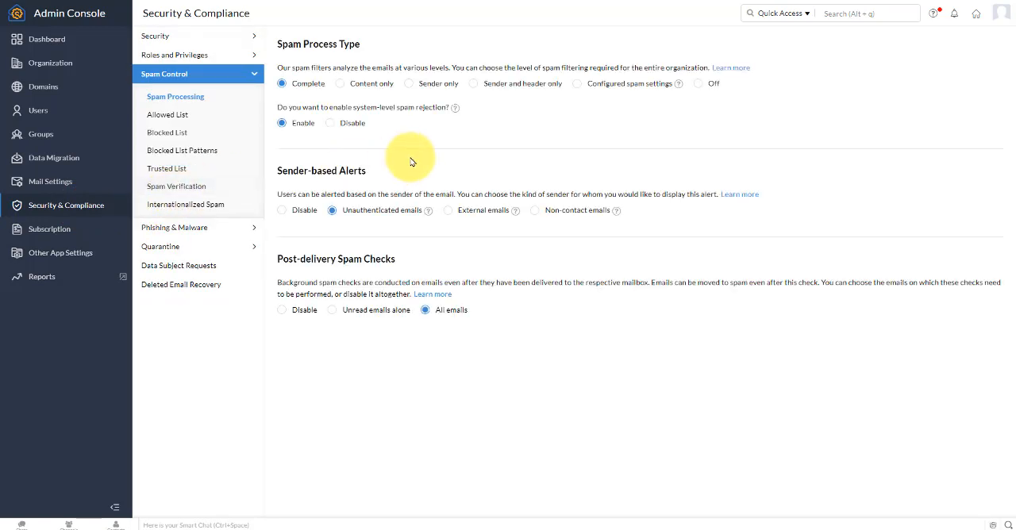
{"action": "left_click", "coordinate": [699, 89]}
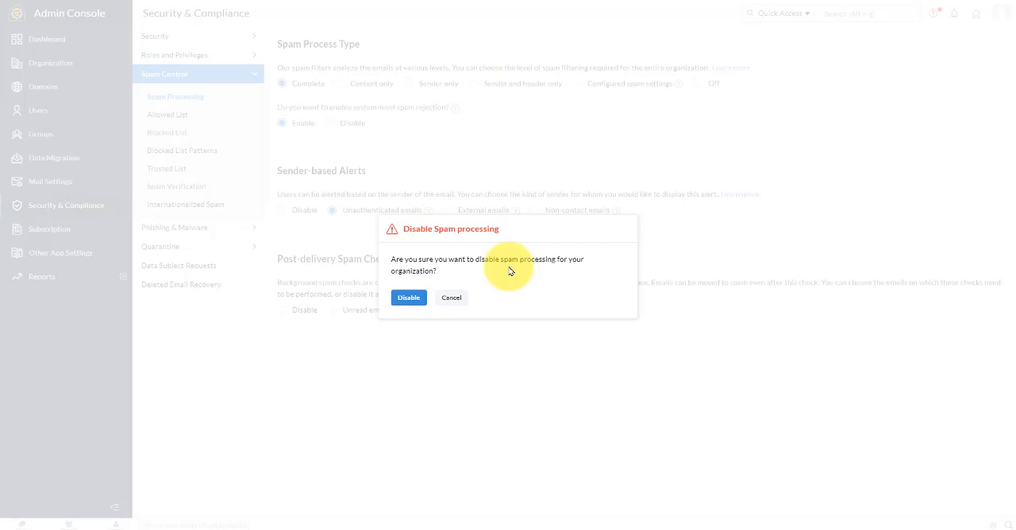
{"action": "left_click", "coordinate": [410, 300]}
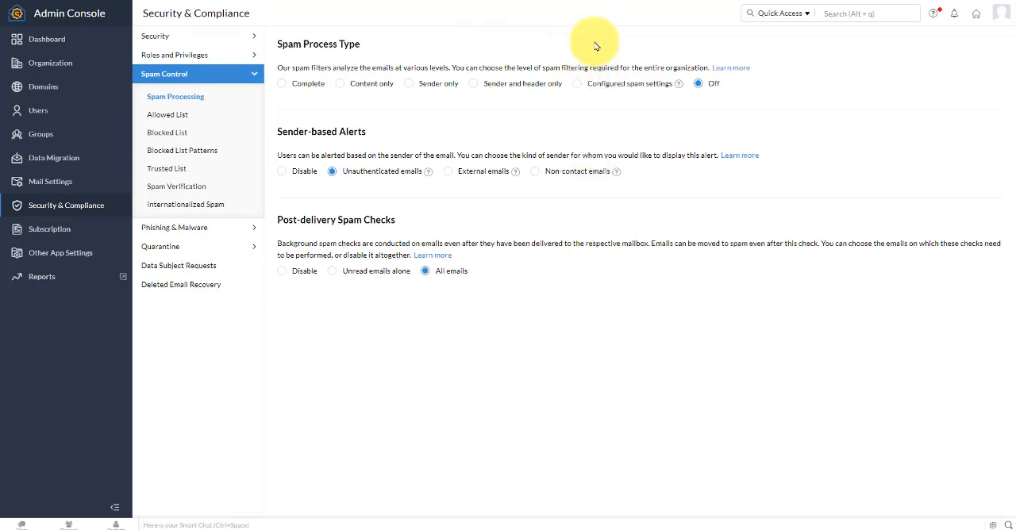
Sign out of the administrator account from the Admin Console
{"action": "left_click", "coordinate": [1002, 14]}
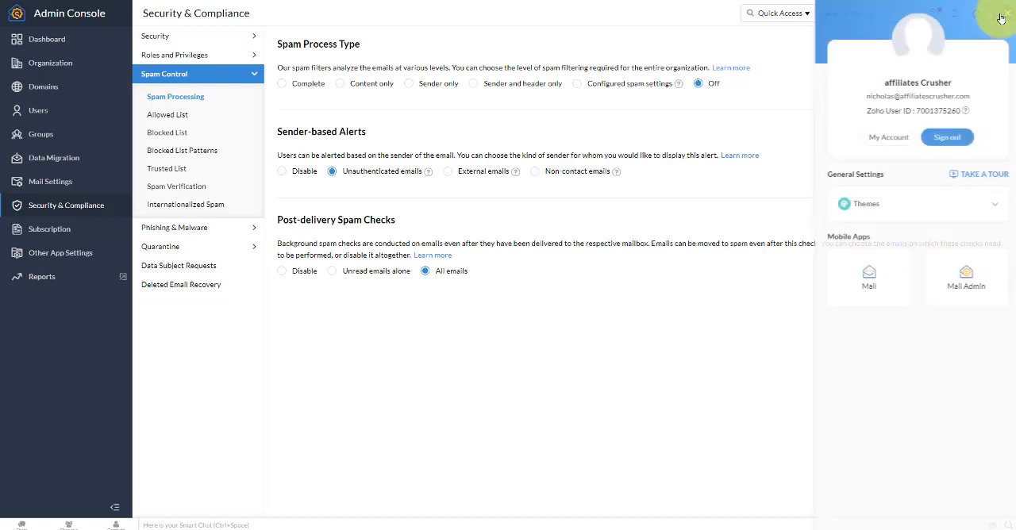
{"action": "left_click", "coordinate": [942, 136]}
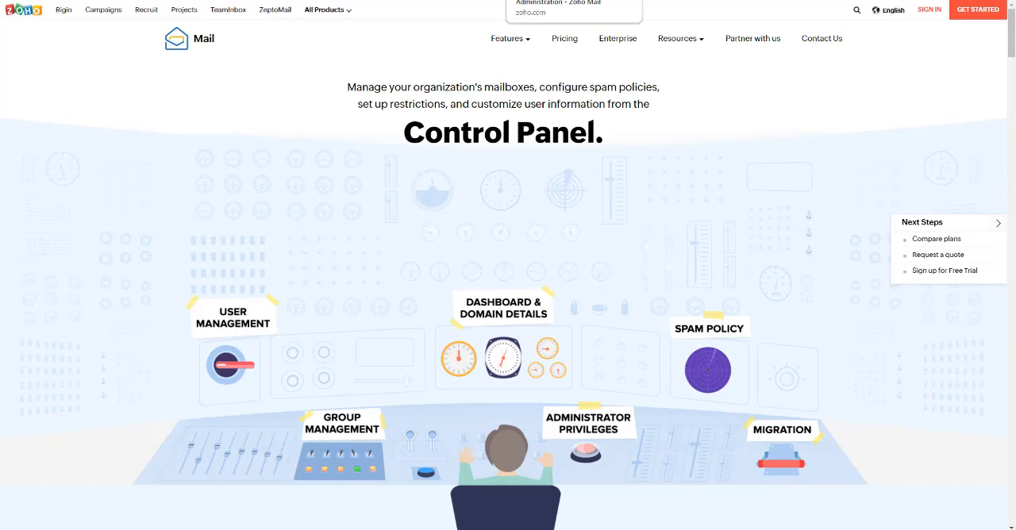
Sign in to Zoho Mail with the dedicated sending email address and its account password, and open the mailbox
{"action": "left_click", "coordinate": [930, 12]}
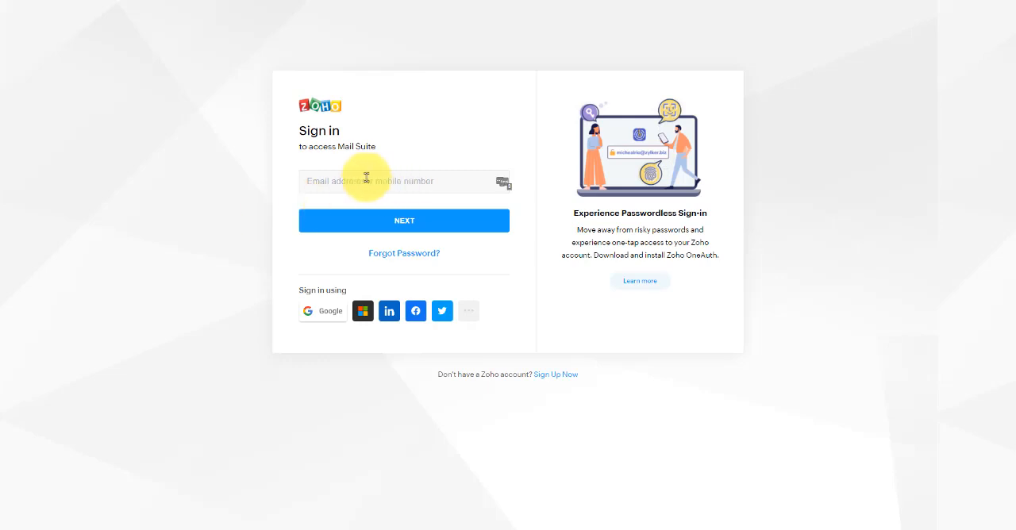
{"action": "right_click", "coordinate": [326, 180]}
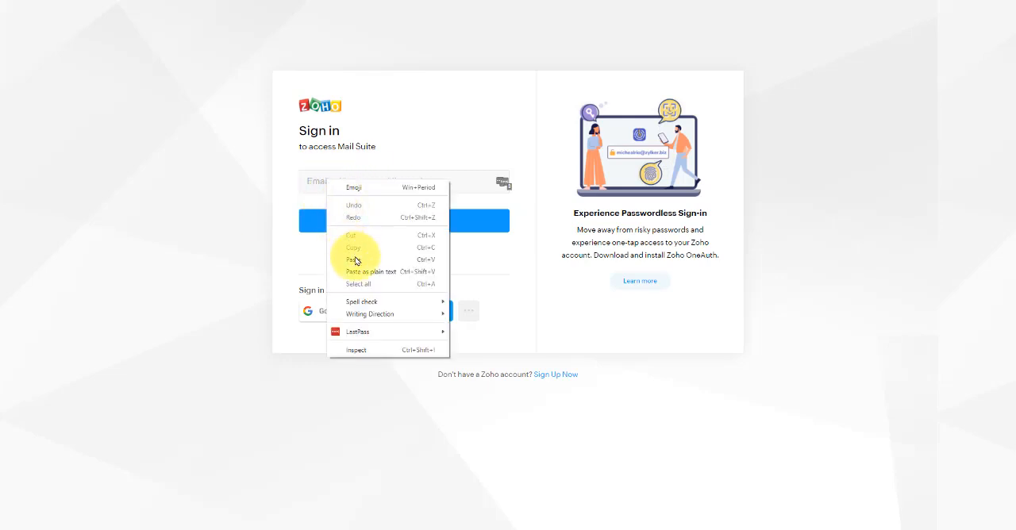
{"action": "left_click", "coordinate": [349, 257]}
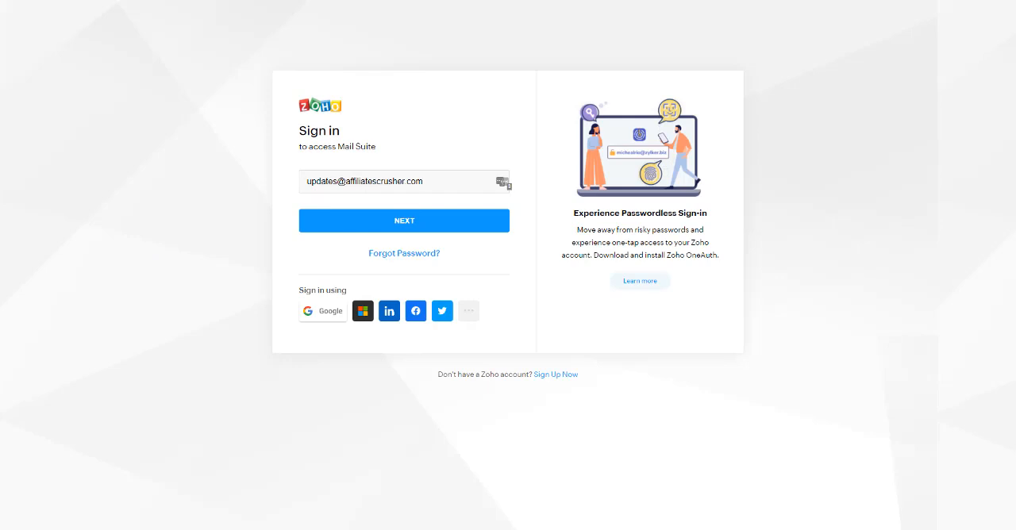
{"action": "left_click", "coordinate": [390, 225]}
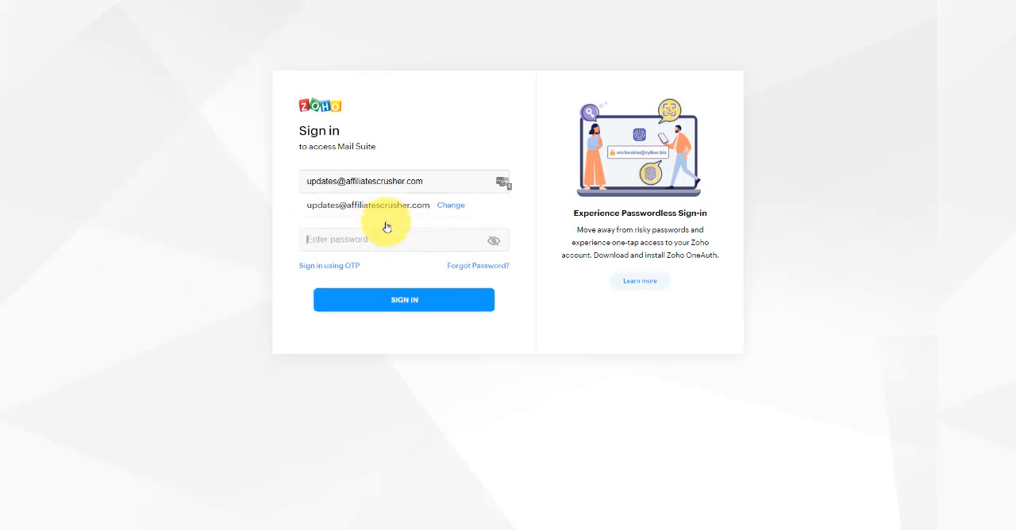
{"action": "right_click", "coordinate": [319, 216]}
{"action": "left_click", "coordinate": [351, 306]}
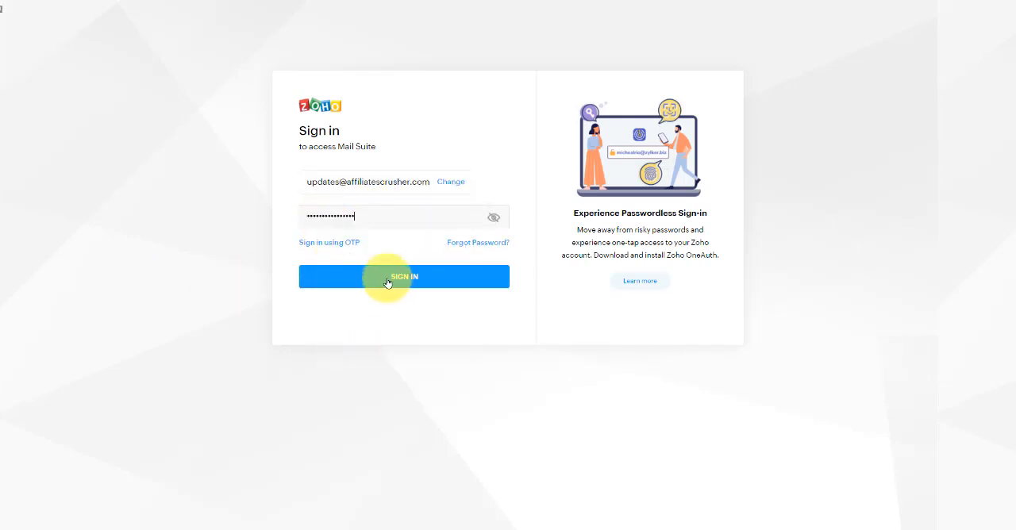
{"action": "left_click", "coordinate": [390, 278]}
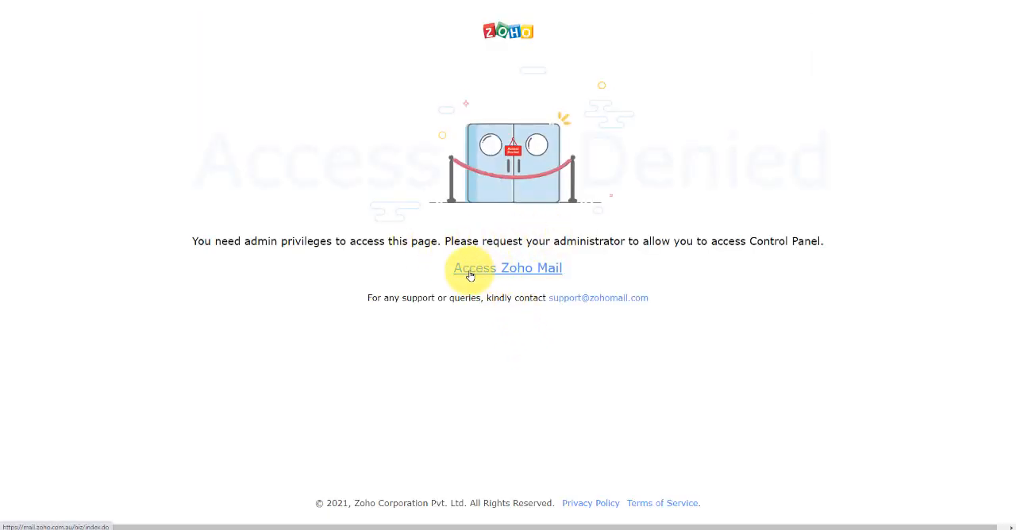
{"action": "left_click", "coordinate": [551, 273]}
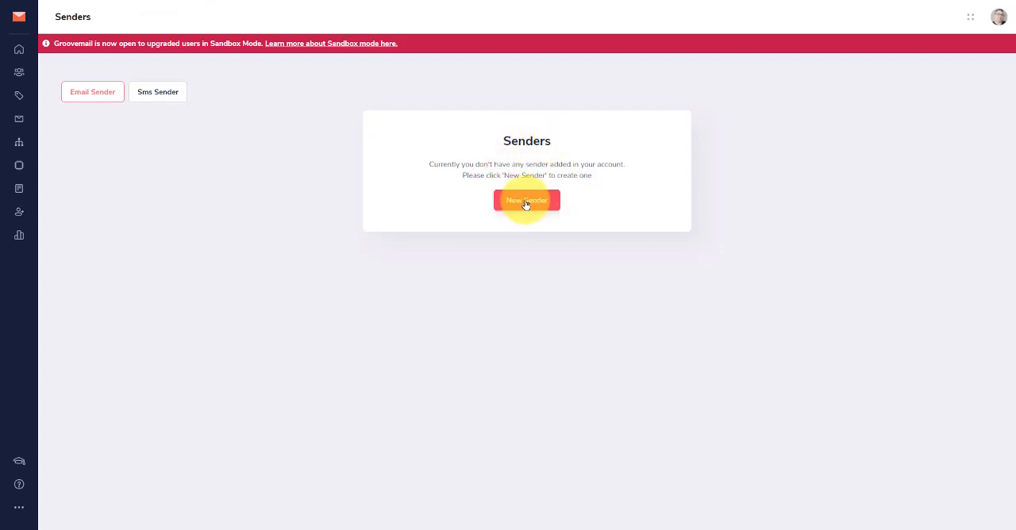
Start a new email sender in GrooveMail and save its business info with company name Affiliates Crusher and the business postal address
{"action": "left_click", "coordinate": [527, 203]}
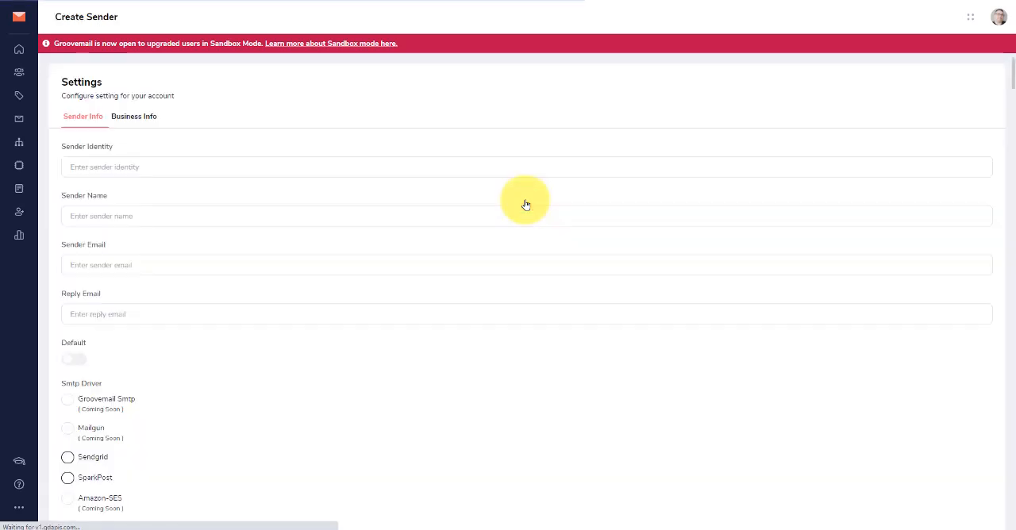
{"action": "left_click", "coordinate": [136, 119]}
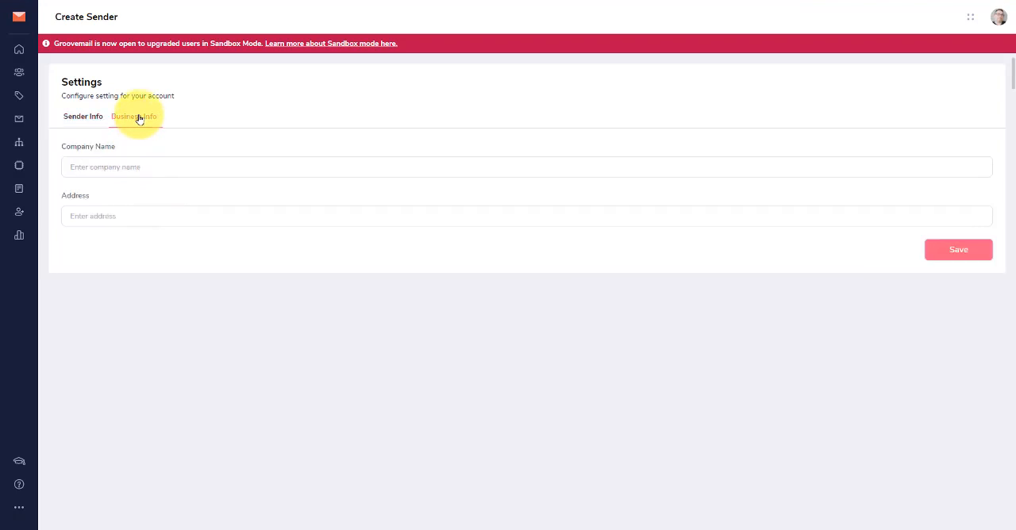
{"action": "left_click", "coordinate": [121, 171]}
{"action": "type", "text": "Affiliates Crusher"}
{"action": "key", "text": "Tab"}
{"action": "type", "text": "P.O Box 652 Caboolture Qld 4510"}
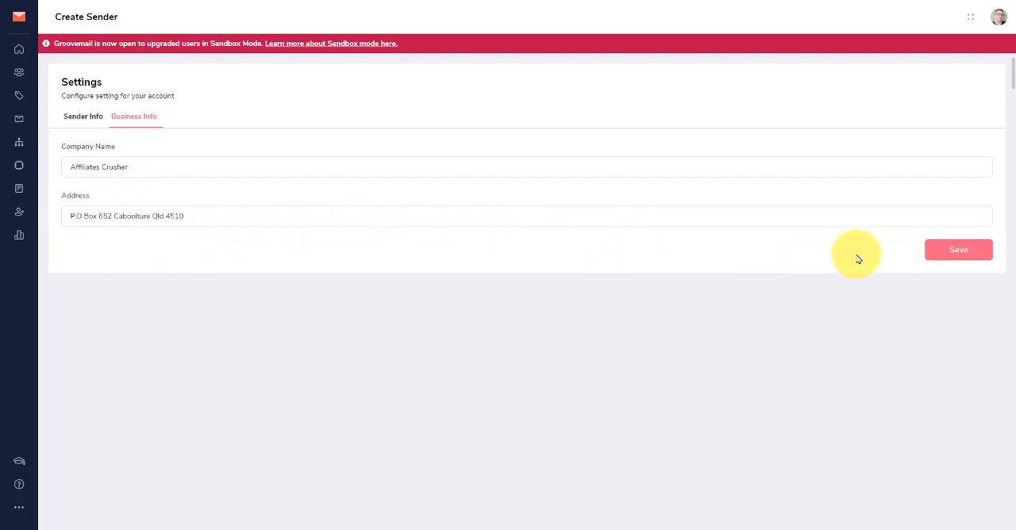
{"action": "left_click", "coordinate": [958, 252]}
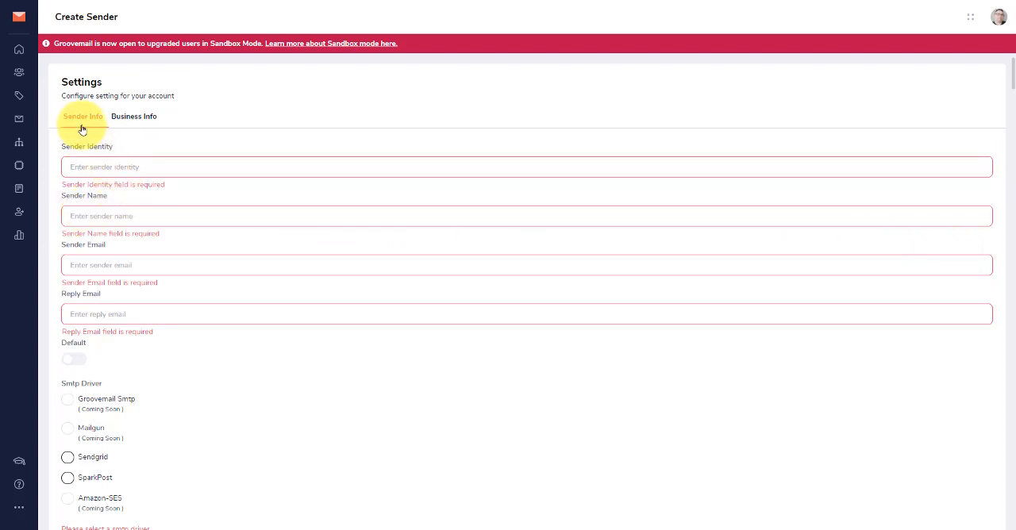
Fill in the sender info with the sending address as identity, sender email and reply email, and Affiliates Crusher as sender name
{"action": "left_click", "coordinate": [82, 164]}
{"action": "key", "text": "ctrl+v"}
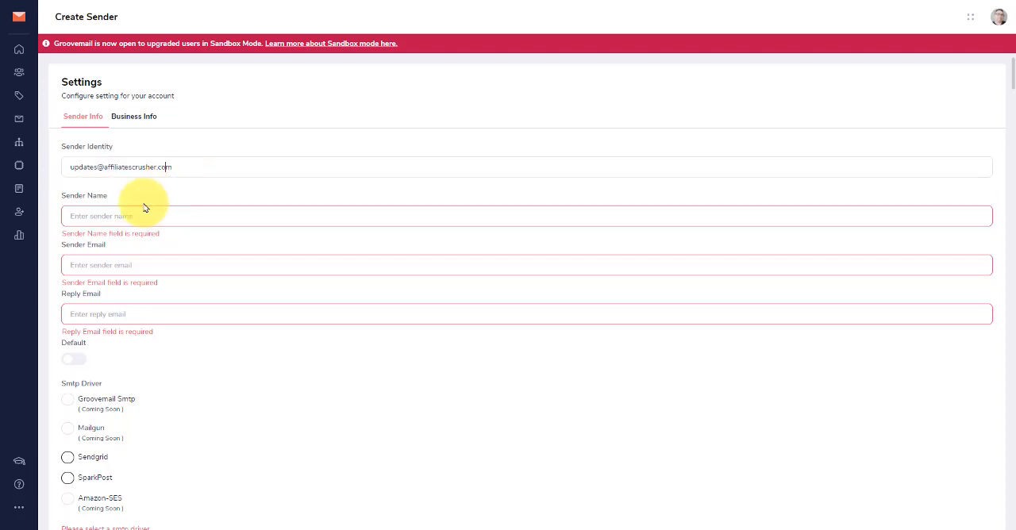
{"action": "left_click", "coordinate": [86, 218]}
{"action": "type", "text": "Affiliates Crusher"}
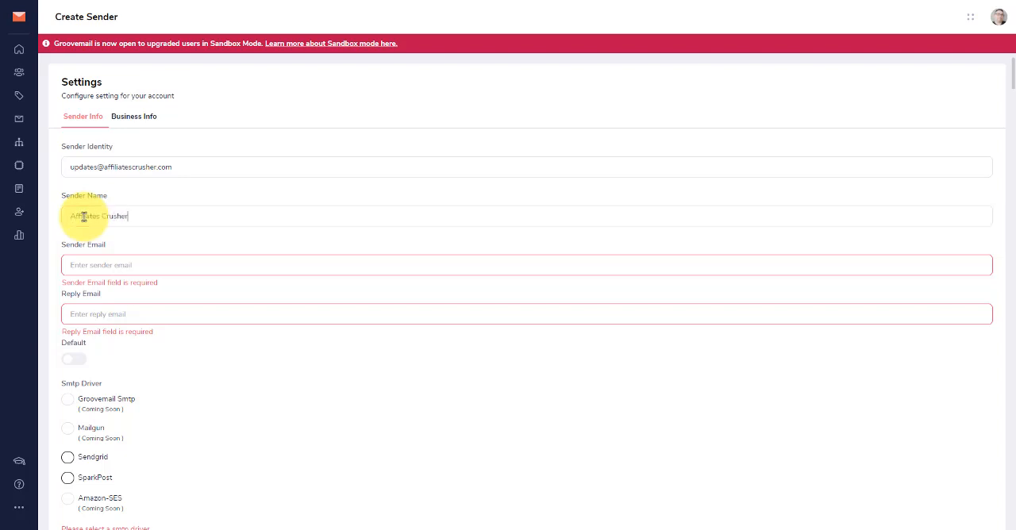
{"action": "right_click", "coordinate": [95, 269]}
{"action": "left_click", "coordinate": [125, 350]}
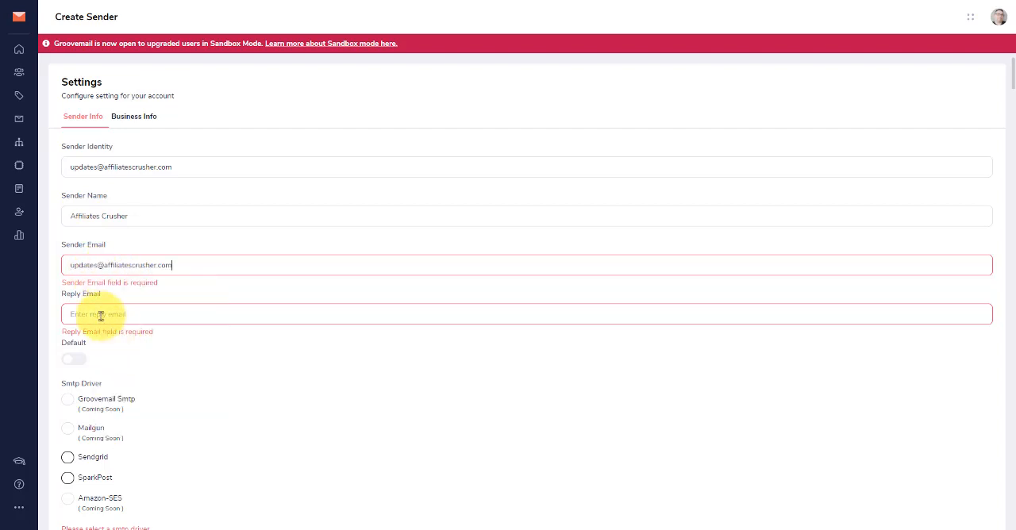
{"action": "right_click", "coordinate": [89, 308]}
{"action": "left_click", "coordinate": [125, 402]}
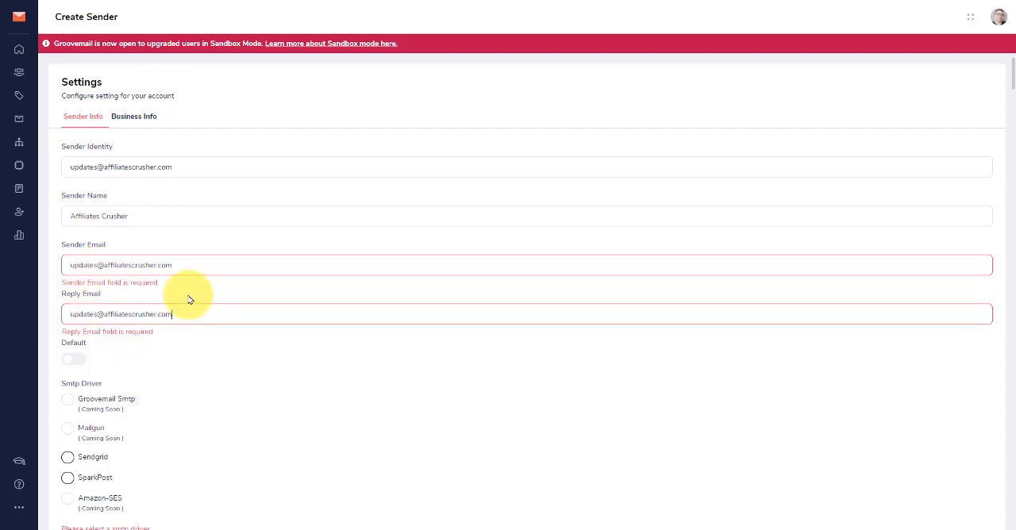
{"action": "left_click", "coordinate": [183, 271]}
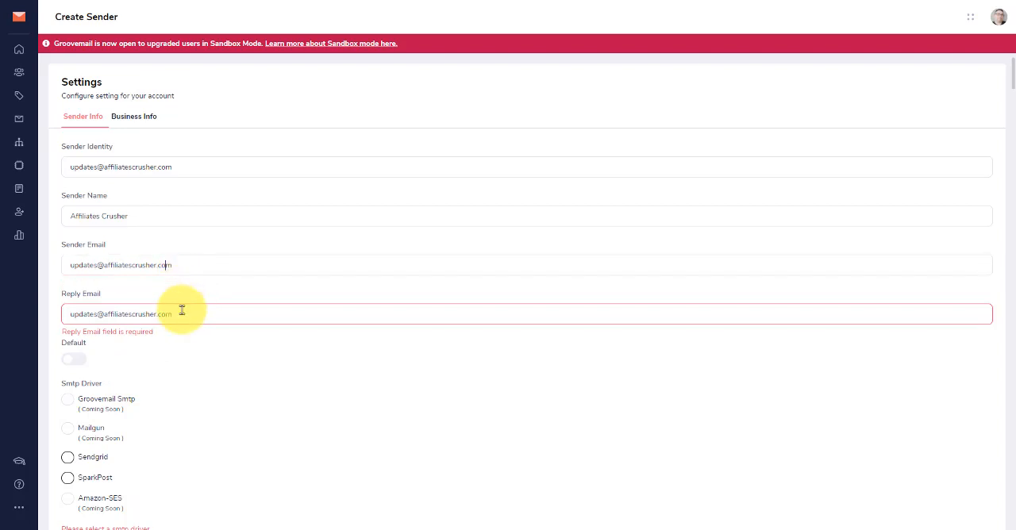
{"action": "left_click", "coordinate": [209, 313]}
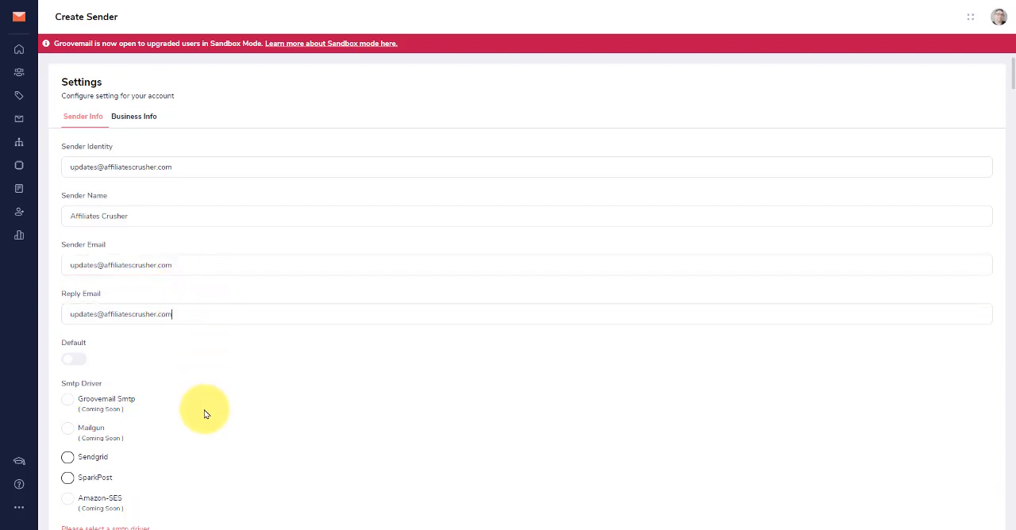
Choose Sendgrid as the SMTP driver, paste the SendGrid API key and save the sender
{"action": "scroll", "coordinate": [205, 414], "scroll_direction": "down", "scroll_amount": 1}
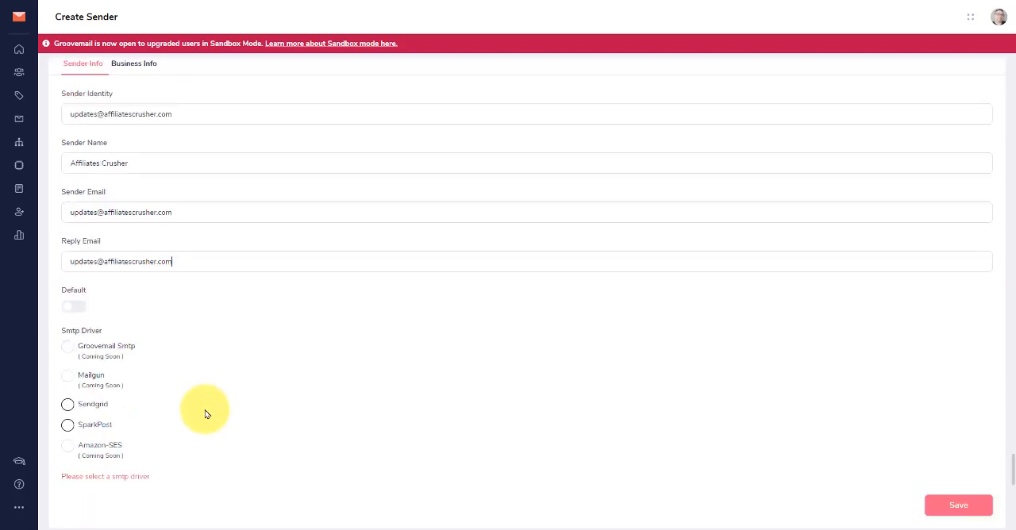
{"action": "left_click", "coordinate": [69, 406]}
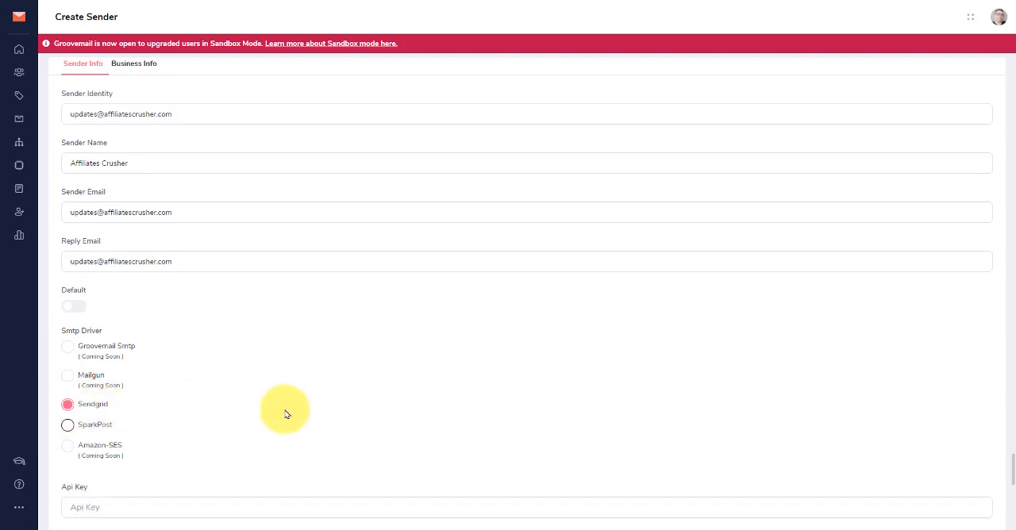
{"action": "scroll", "coordinate": [429, 379], "scroll_direction": "down", "scroll_amount": 1}
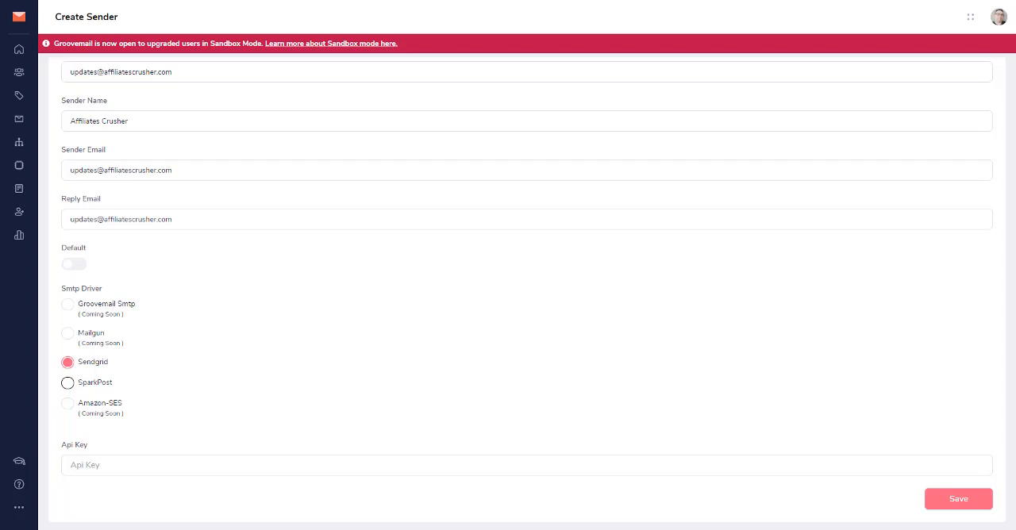
{"action": "right_click", "coordinate": [99, 463]}
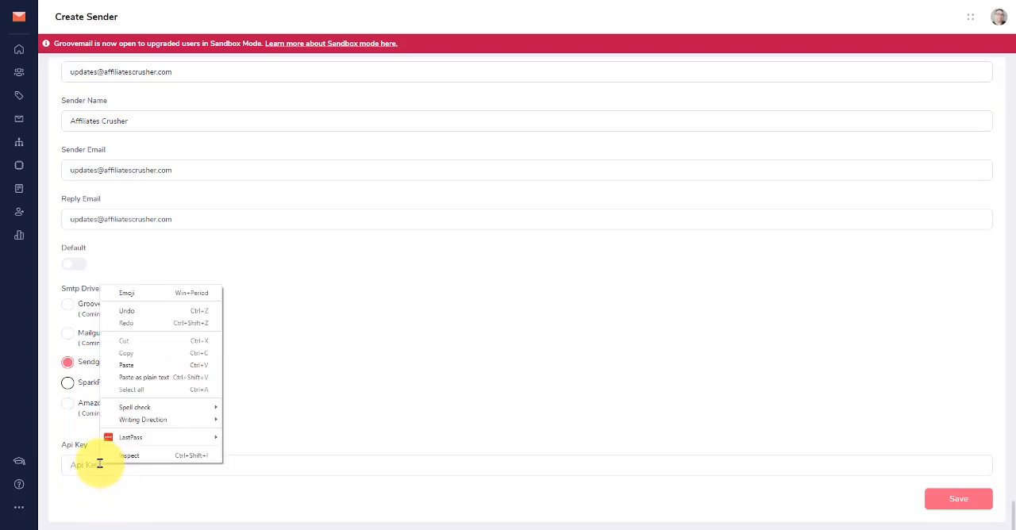
{"action": "left_click", "coordinate": [127, 365]}
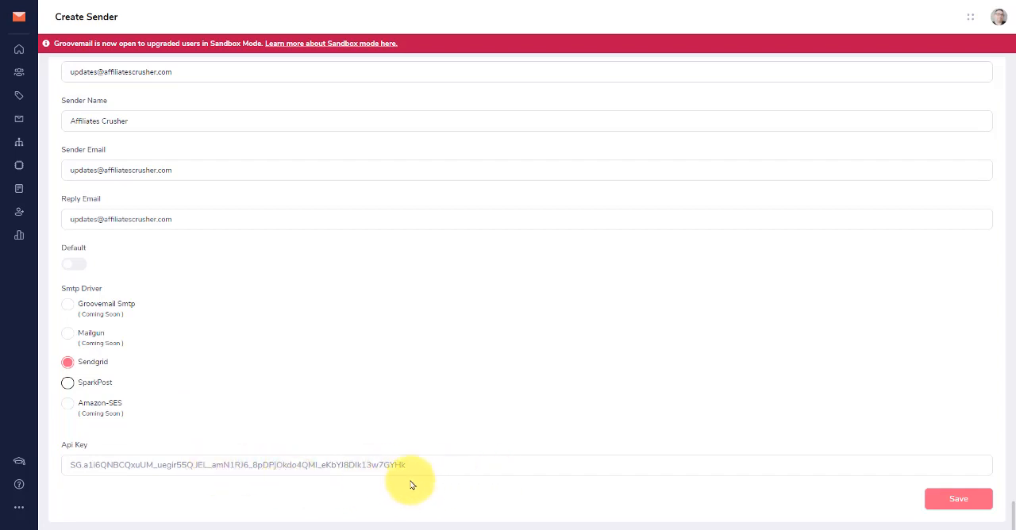
{"action": "left_click", "coordinate": [953, 498]}
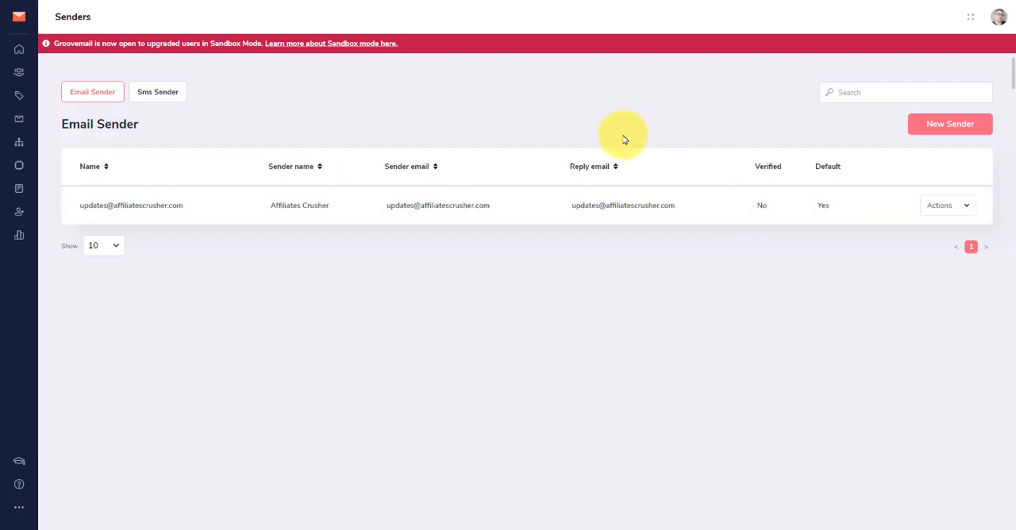
Verify the sender address from GrooveMail's email in Zoho Mail's SmartFolder - Notification folder, and refresh the GrooveMail Senders list
{"action": "left_click", "coordinate": [403, 1]}
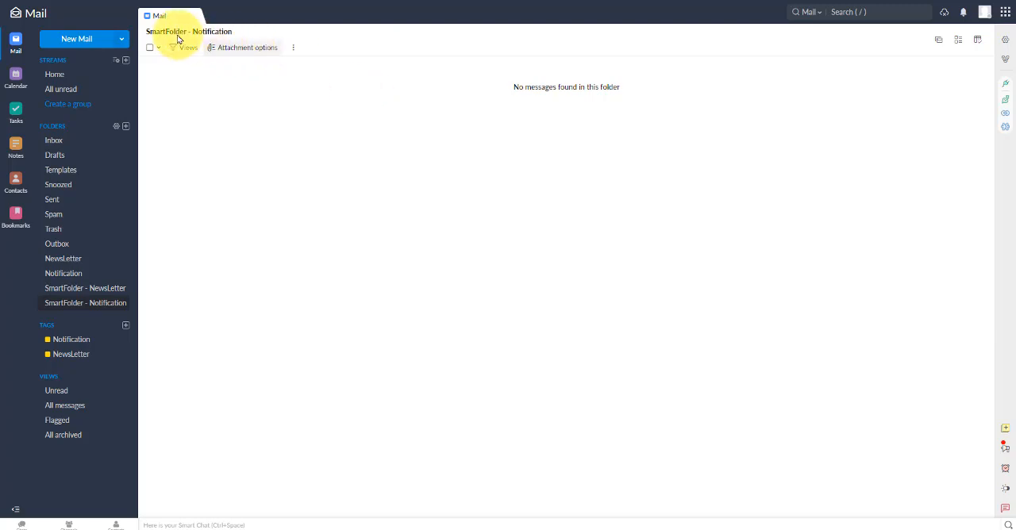
{"action": "left_click", "coordinate": [984, 13]}
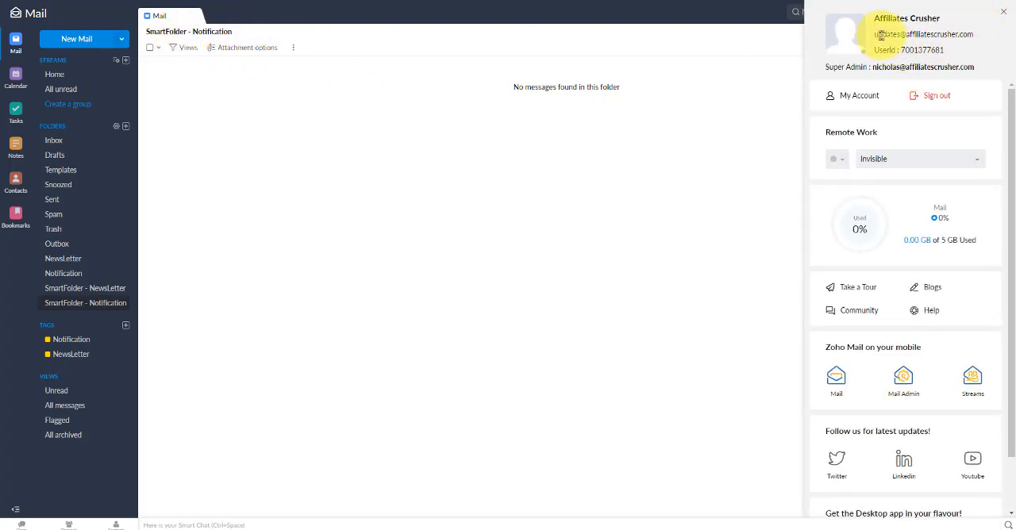
{"action": "left_click", "coordinate": [46, 0]}
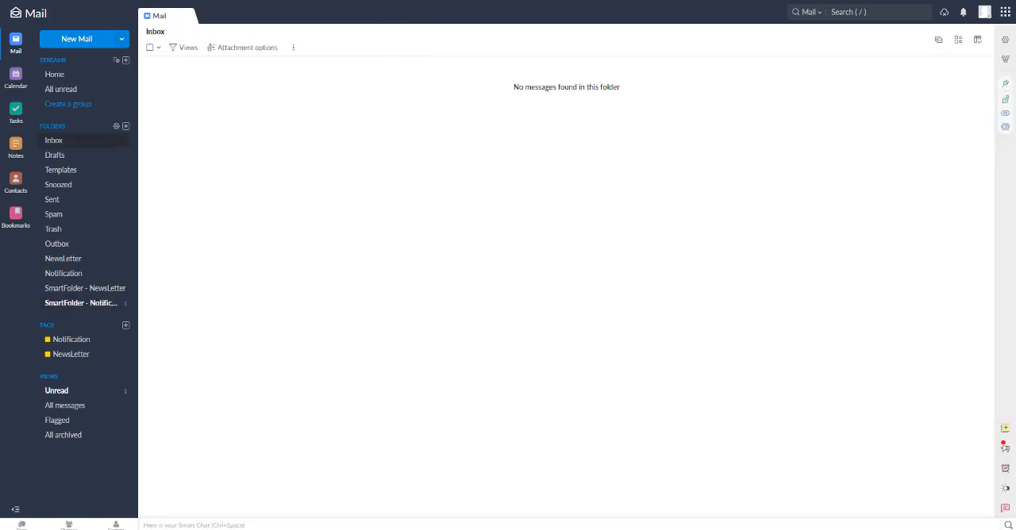
{"action": "left_click", "coordinate": [98, 305]}
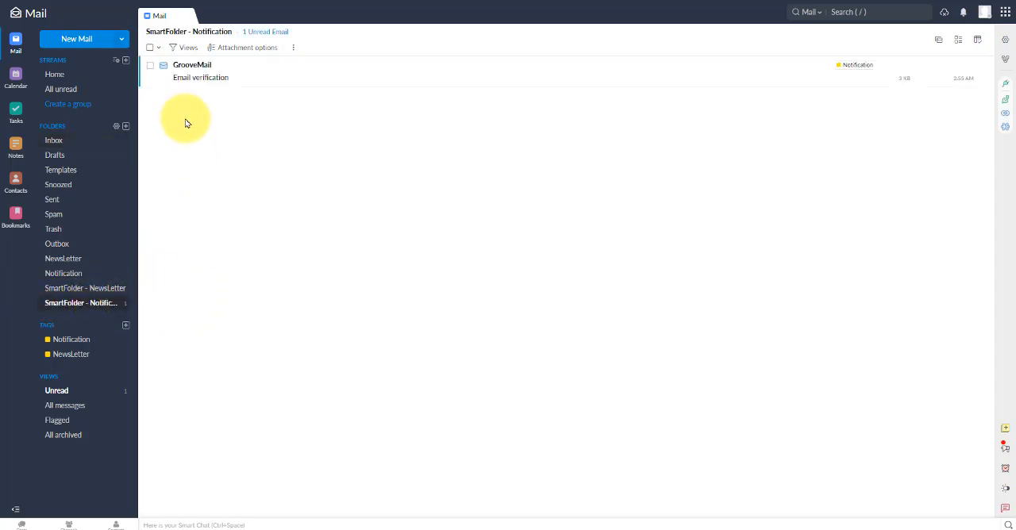
{"action": "left_click", "coordinate": [197, 75]}
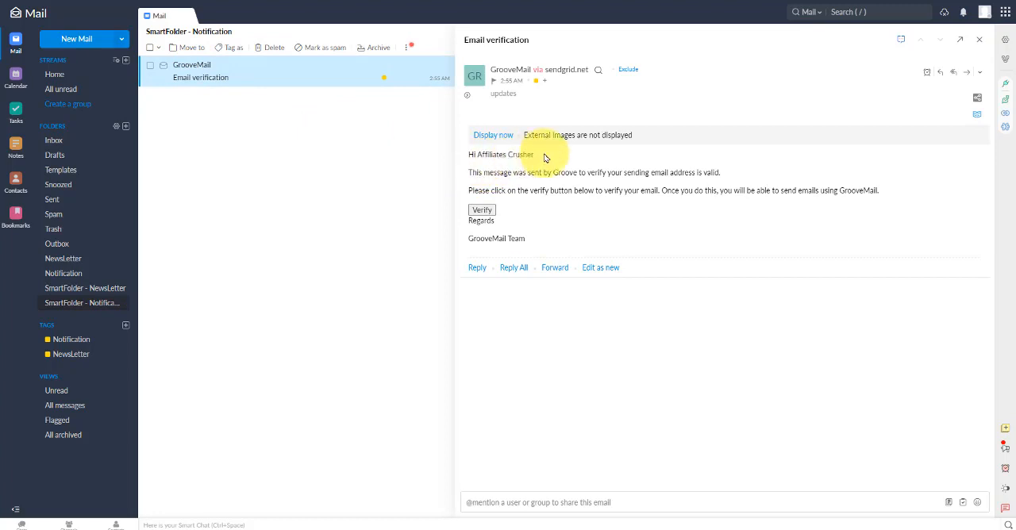
{"action": "left_click", "coordinate": [483, 211]}
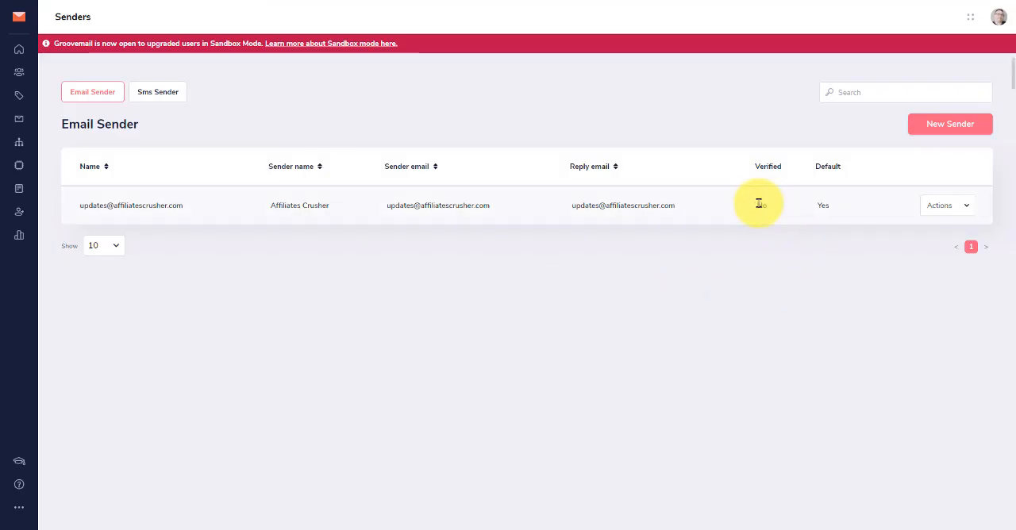
{"action": "left_click", "coordinate": [43, 0]}
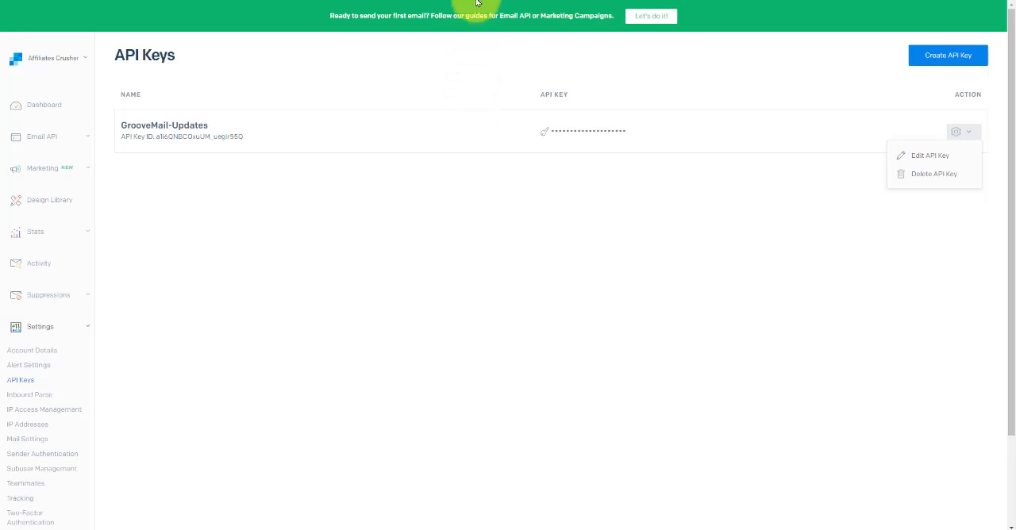
Switch back to Zoho Mail and delete GrooveMail's Email verification message
{"action": "left_click", "coordinate": [444, 1]}
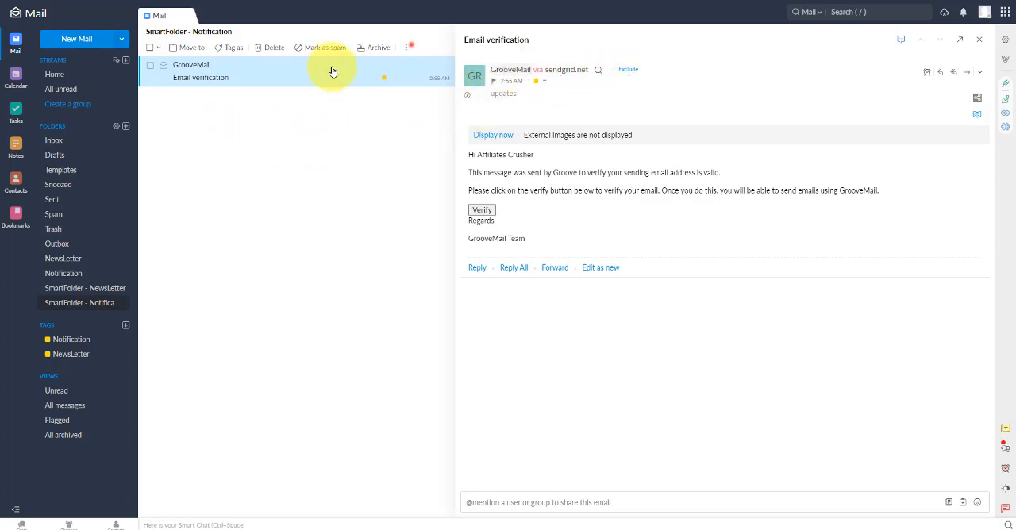
{"action": "left_click", "coordinate": [271, 48]}
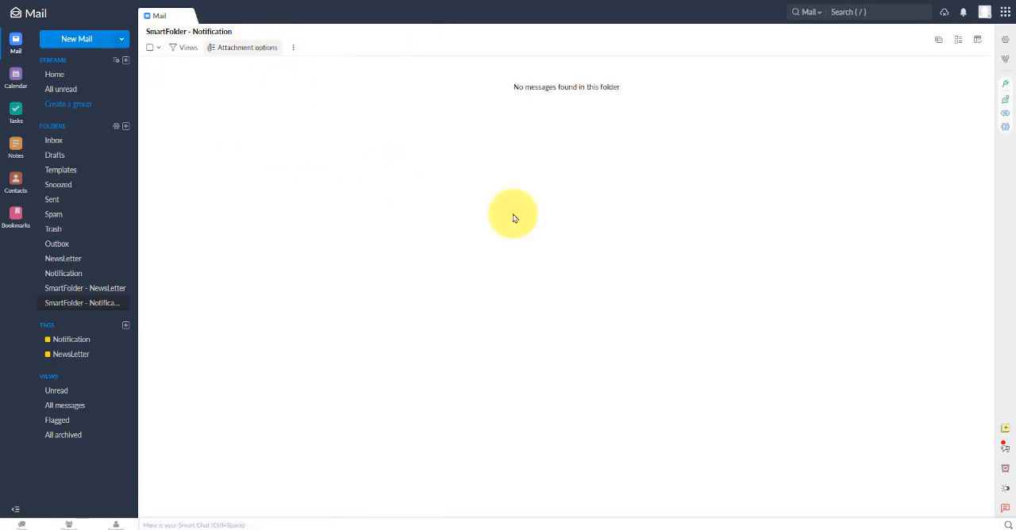
Sign out of the sending address's Zoho Mail account and open the sign-in page
{"action": "left_click", "coordinate": [985, 16]}
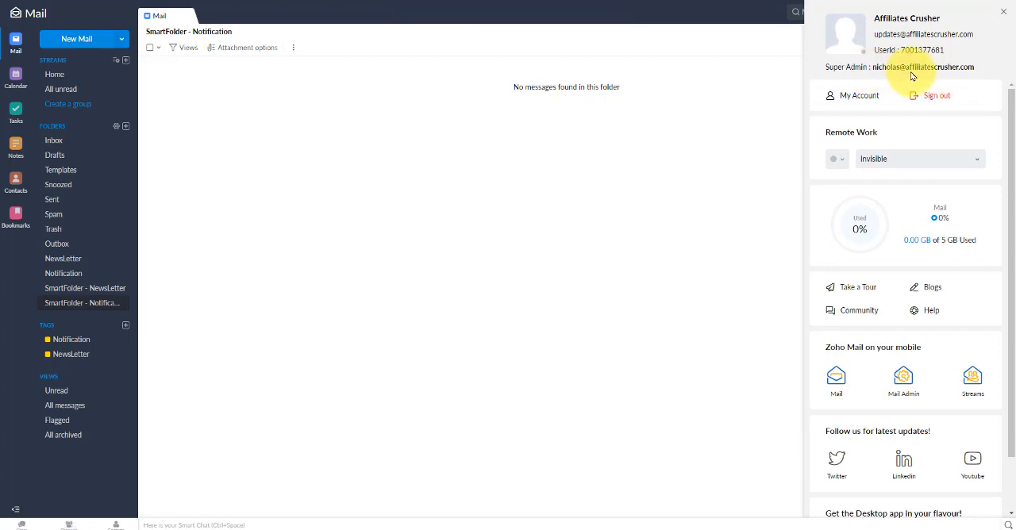
{"action": "left_click", "coordinate": [933, 96]}
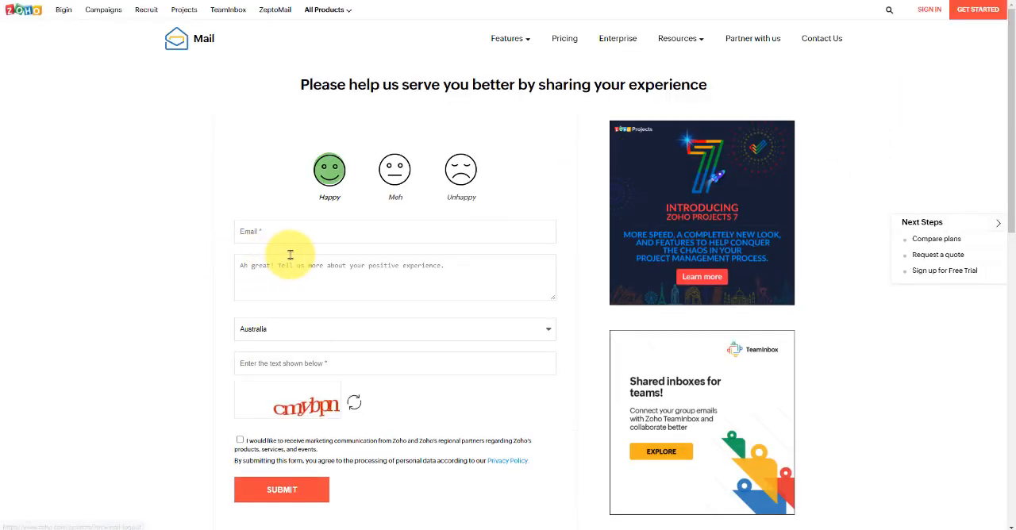
{"action": "left_click", "coordinate": [925, 11]}
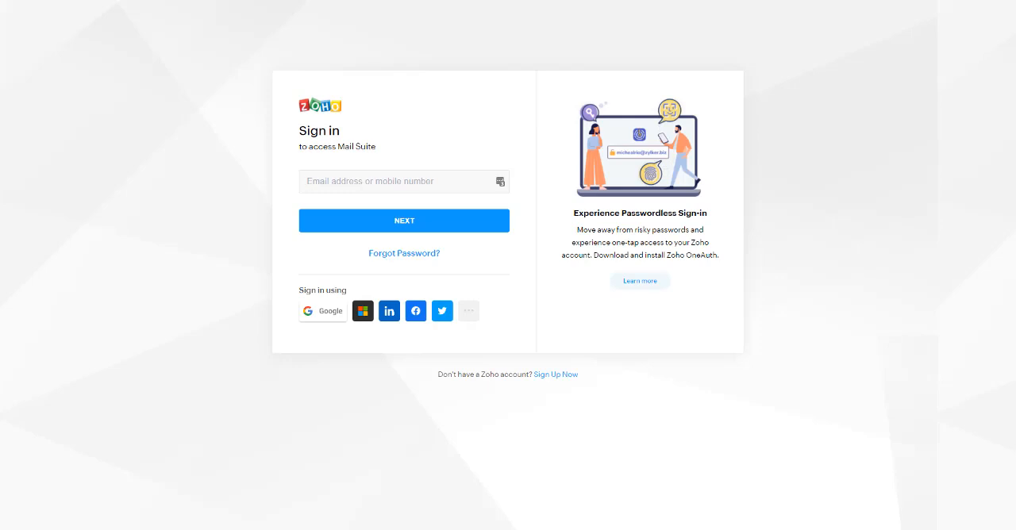
Sign in to Zoho Mail with the administrator account's e-mail address and paste the account password
{"action": "right_click", "coordinate": [339, 182]}
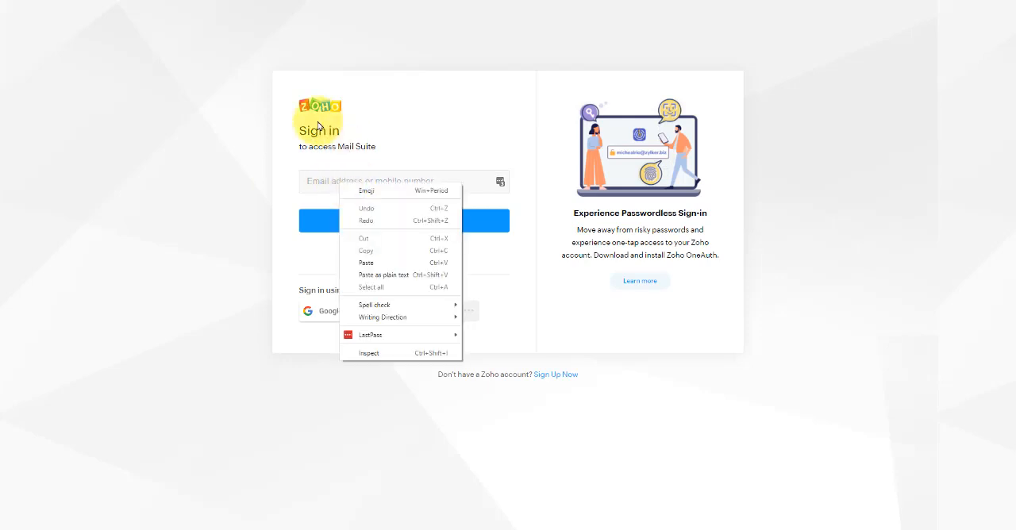
{"action": "left_click", "coordinate": [367, 263]}
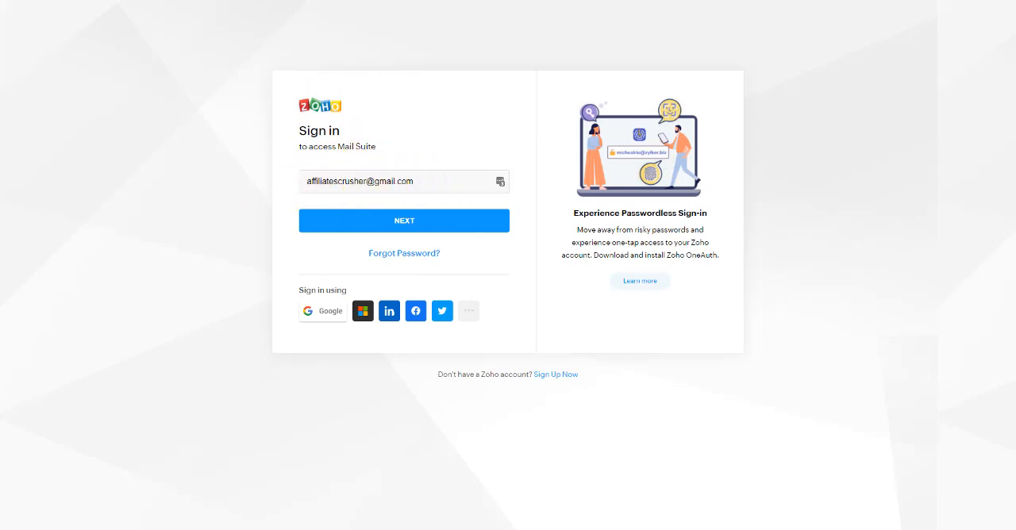
{"action": "left_click", "coordinate": [370, 223]}
{"action": "right_click", "coordinate": [328, 220]}
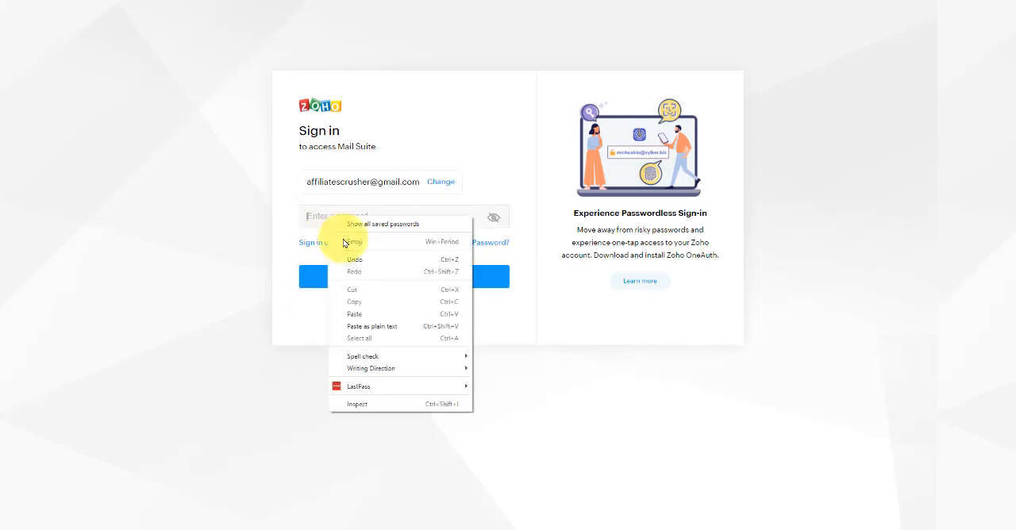
{"action": "left_click", "coordinate": [356, 313]}
{"action": "left_click", "coordinate": [385, 280]}
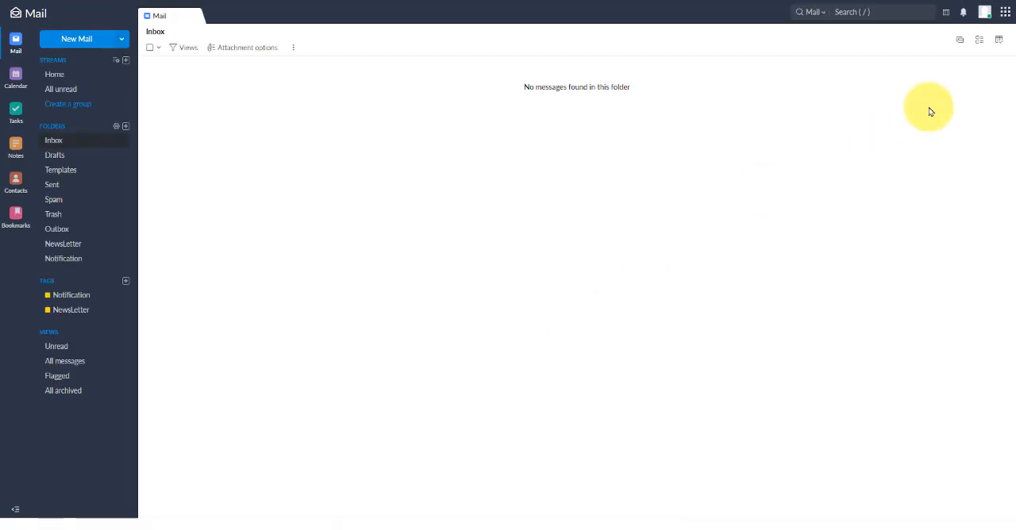
Set the Spam Process Type to Complete in the Admin Console's Spam Control settings under Security & Compliance
{"action": "left_click", "coordinate": [985, 14]}
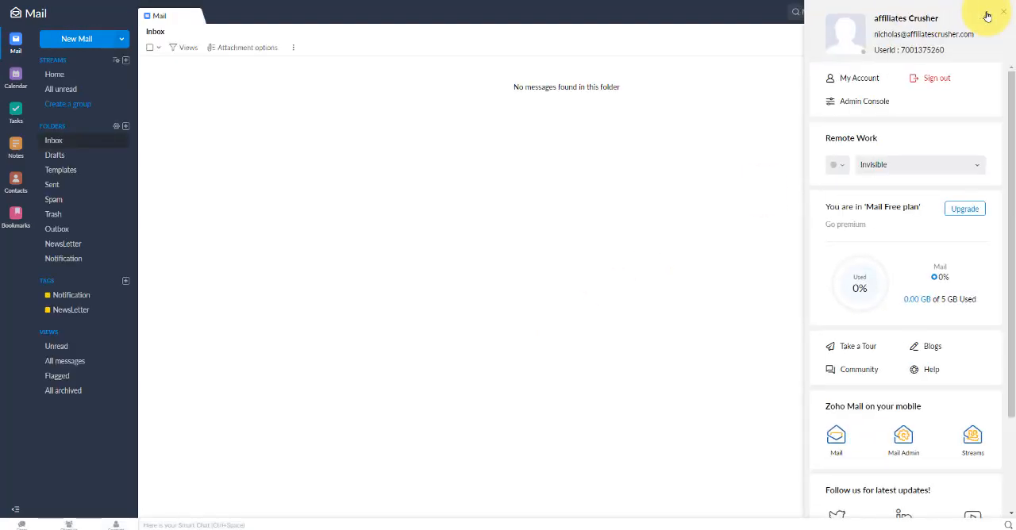
{"action": "left_click", "coordinate": [858, 103]}
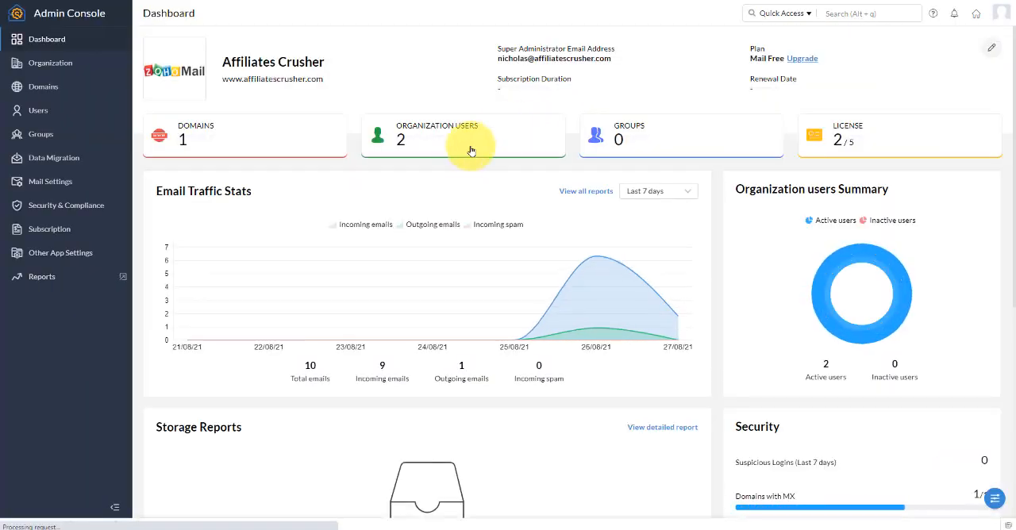
{"action": "left_click", "coordinate": [70, 208]}
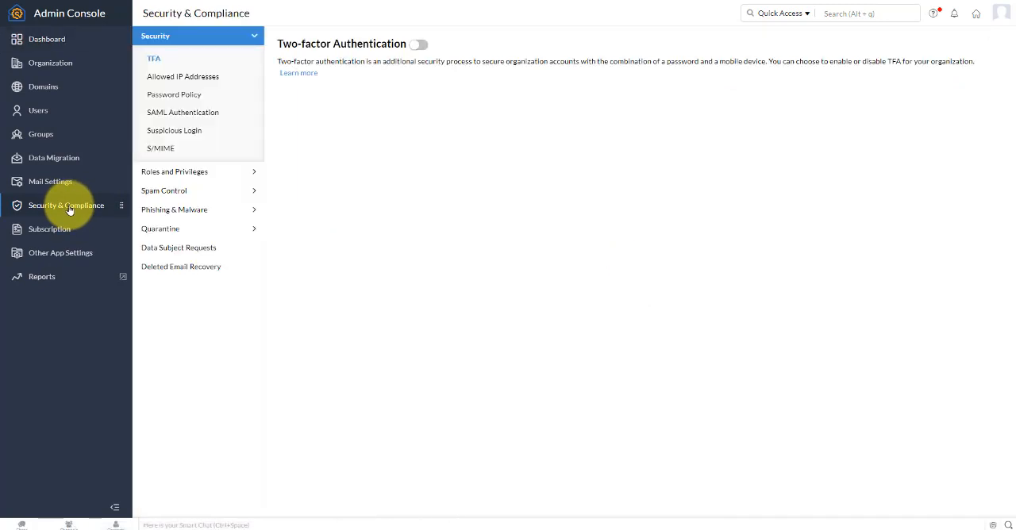
{"action": "left_click", "coordinate": [169, 195]}
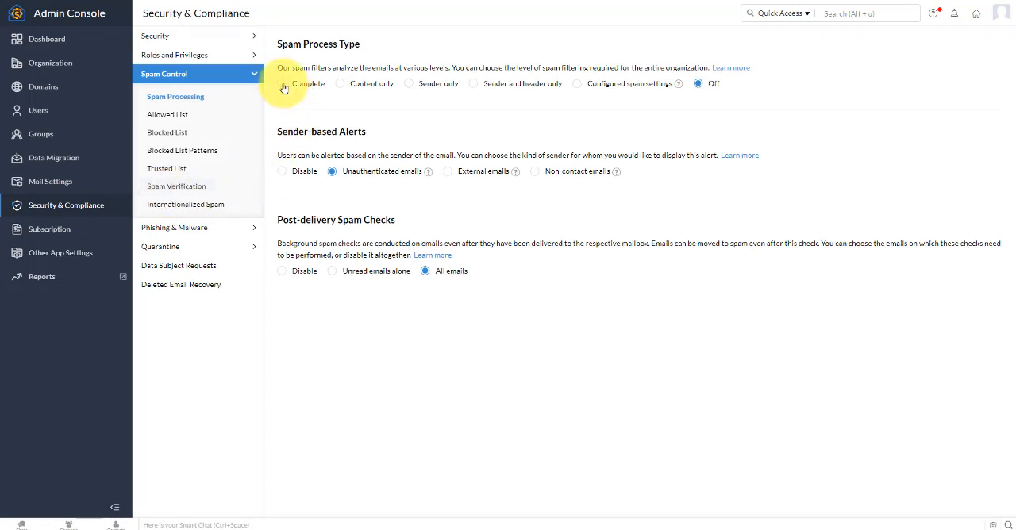
{"action": "left_click", "coordinate": [281, 84]}
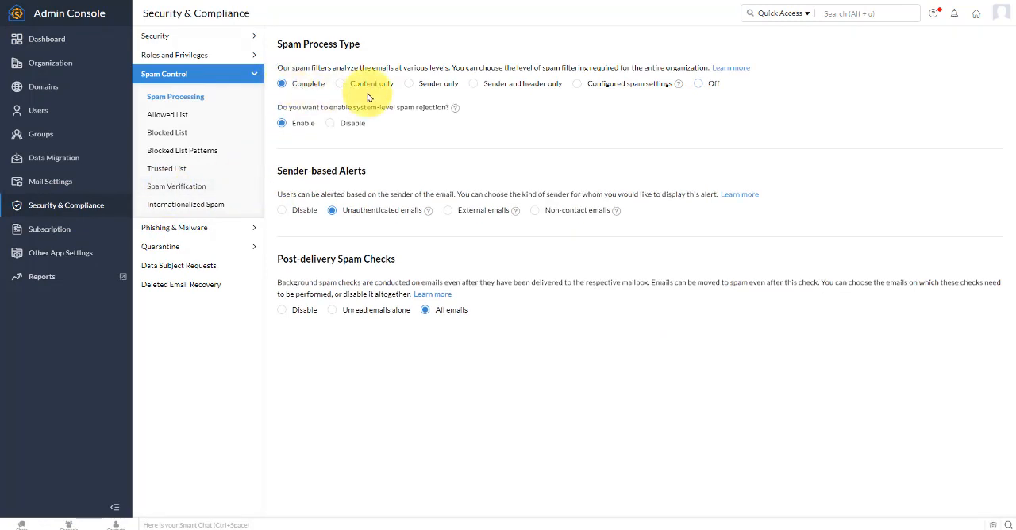